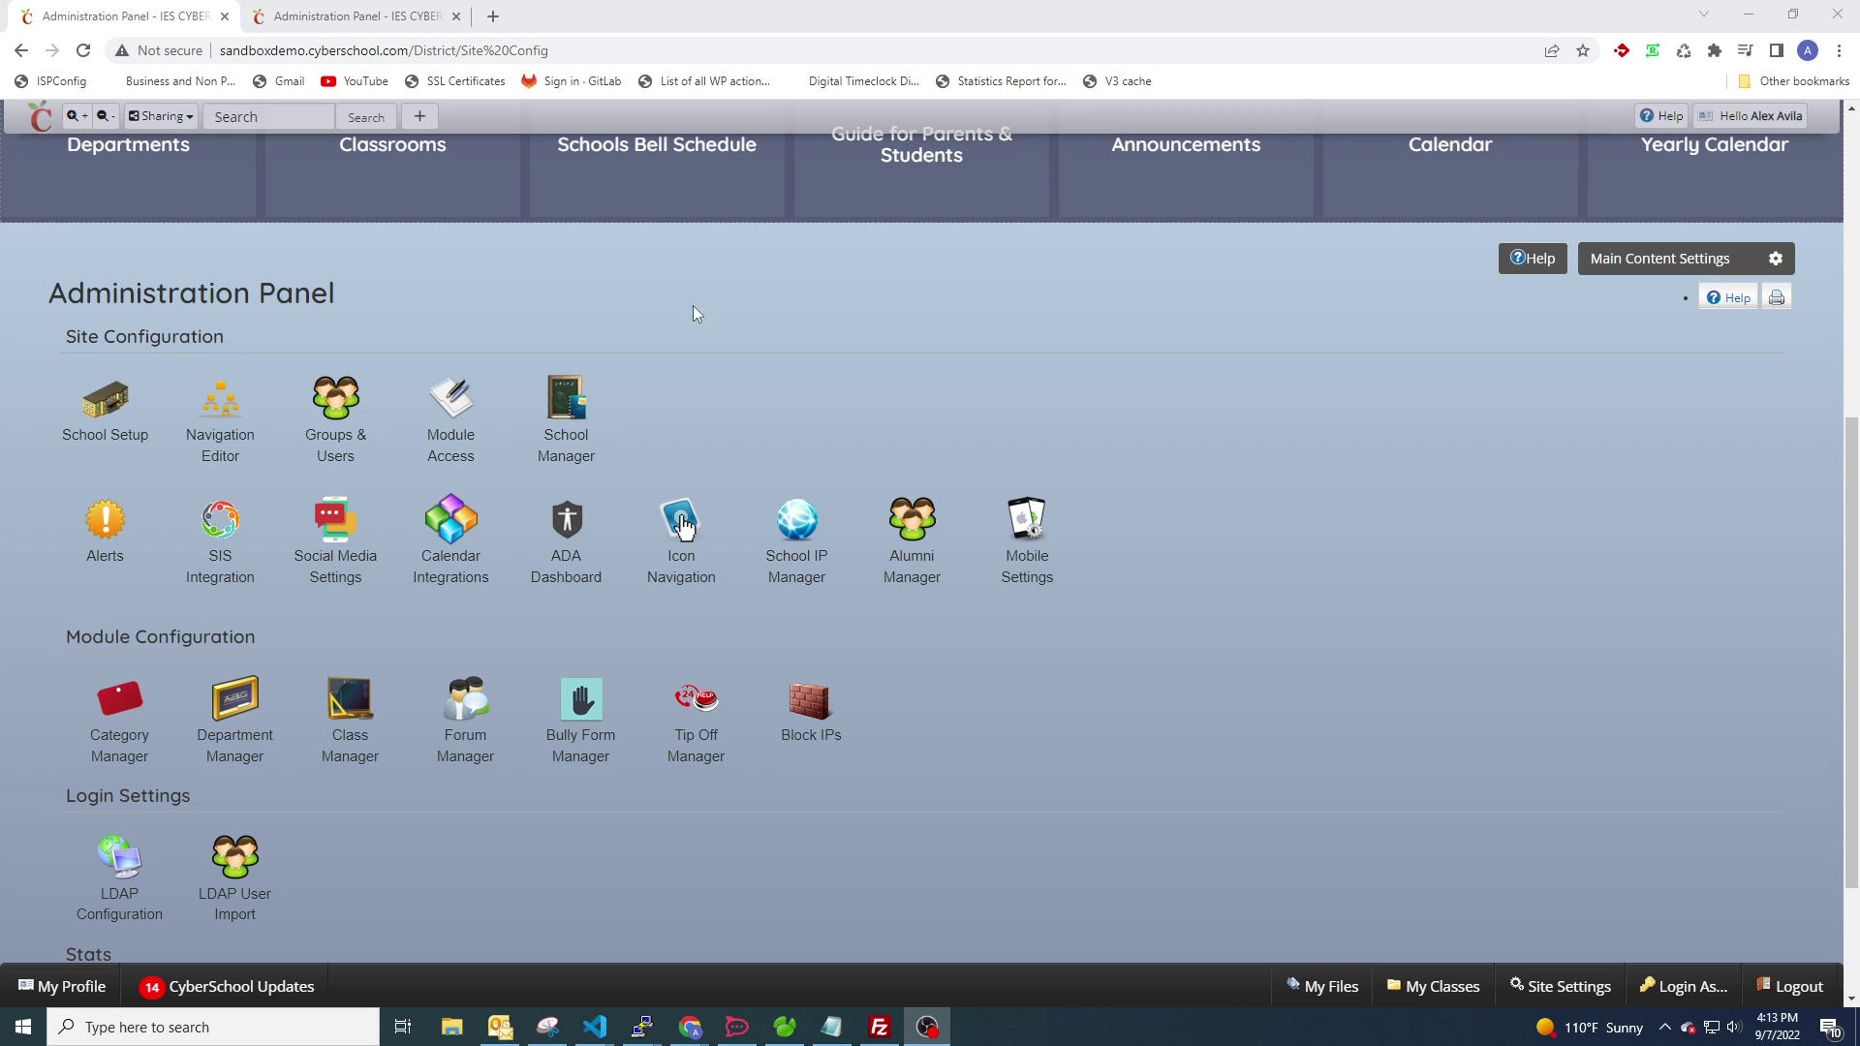
Step: Open the SIS Integration settings, choose Aeries as the SIS system to read the configuration-change warning, and dismiss it without confirming
click(209, 554)
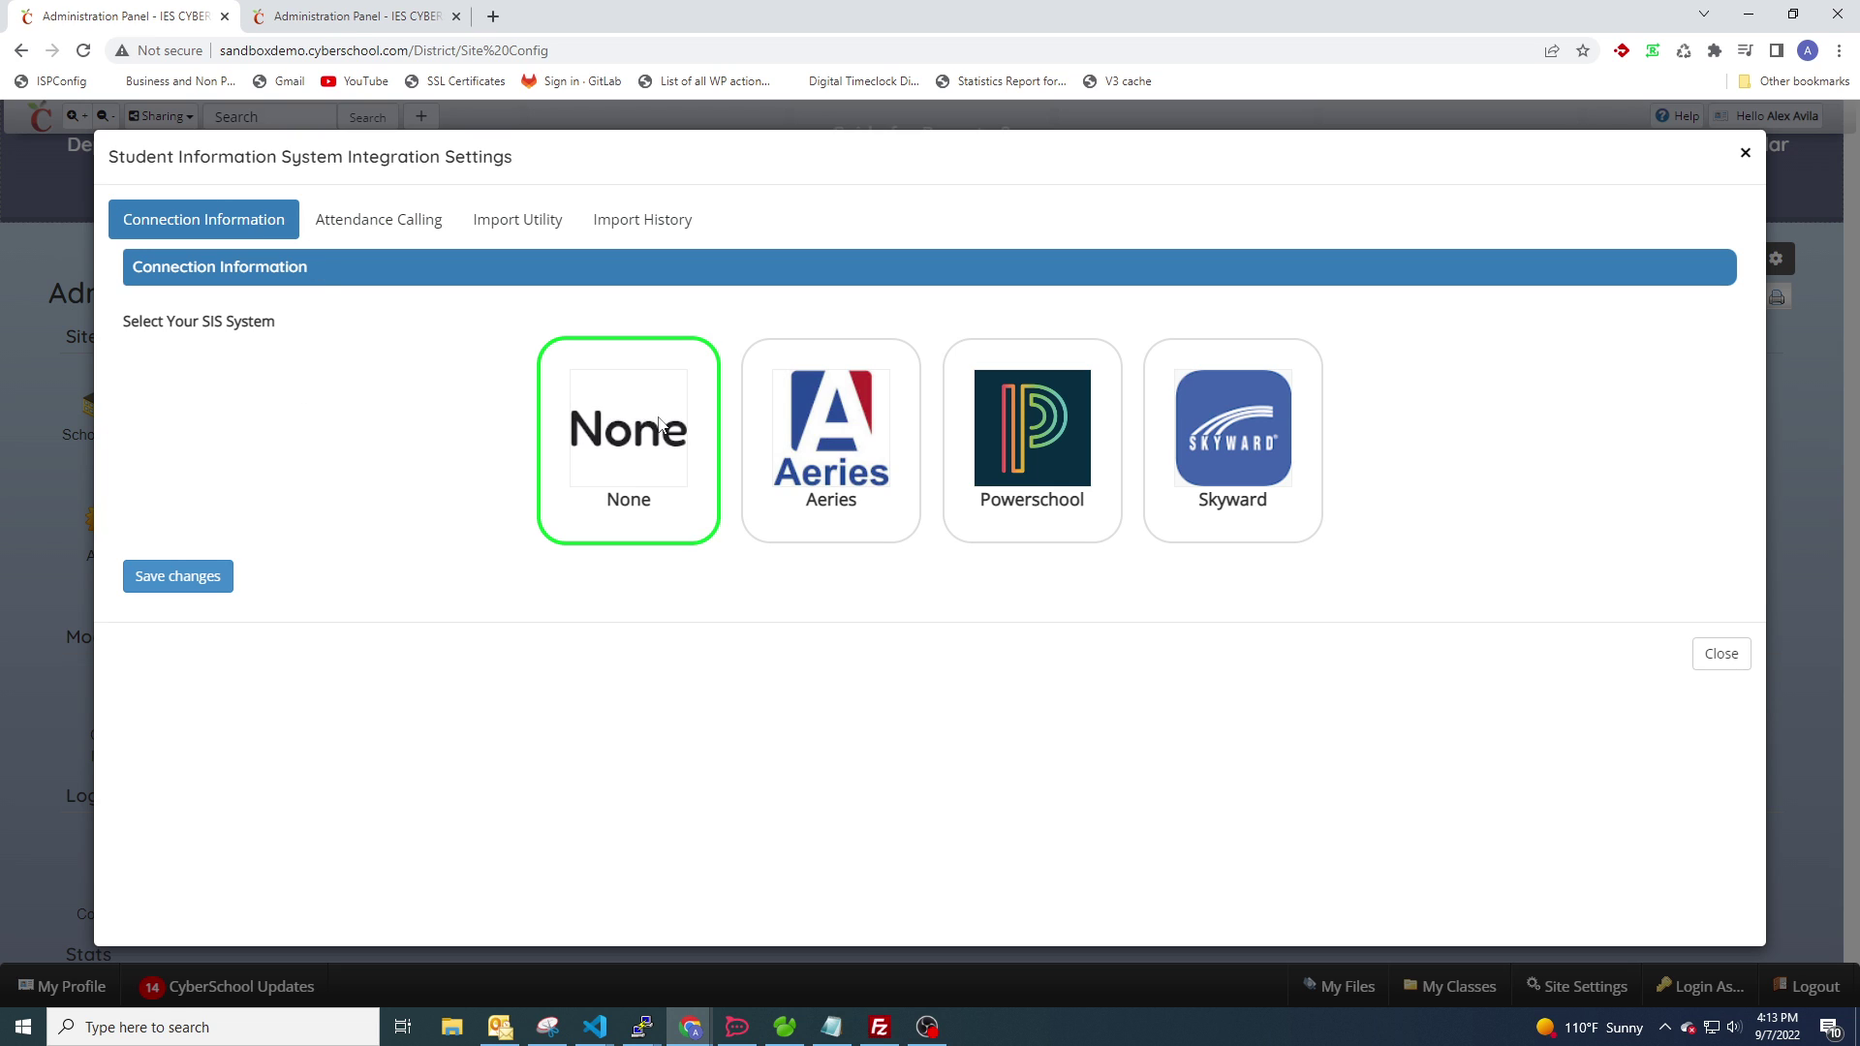
click(843, 444)
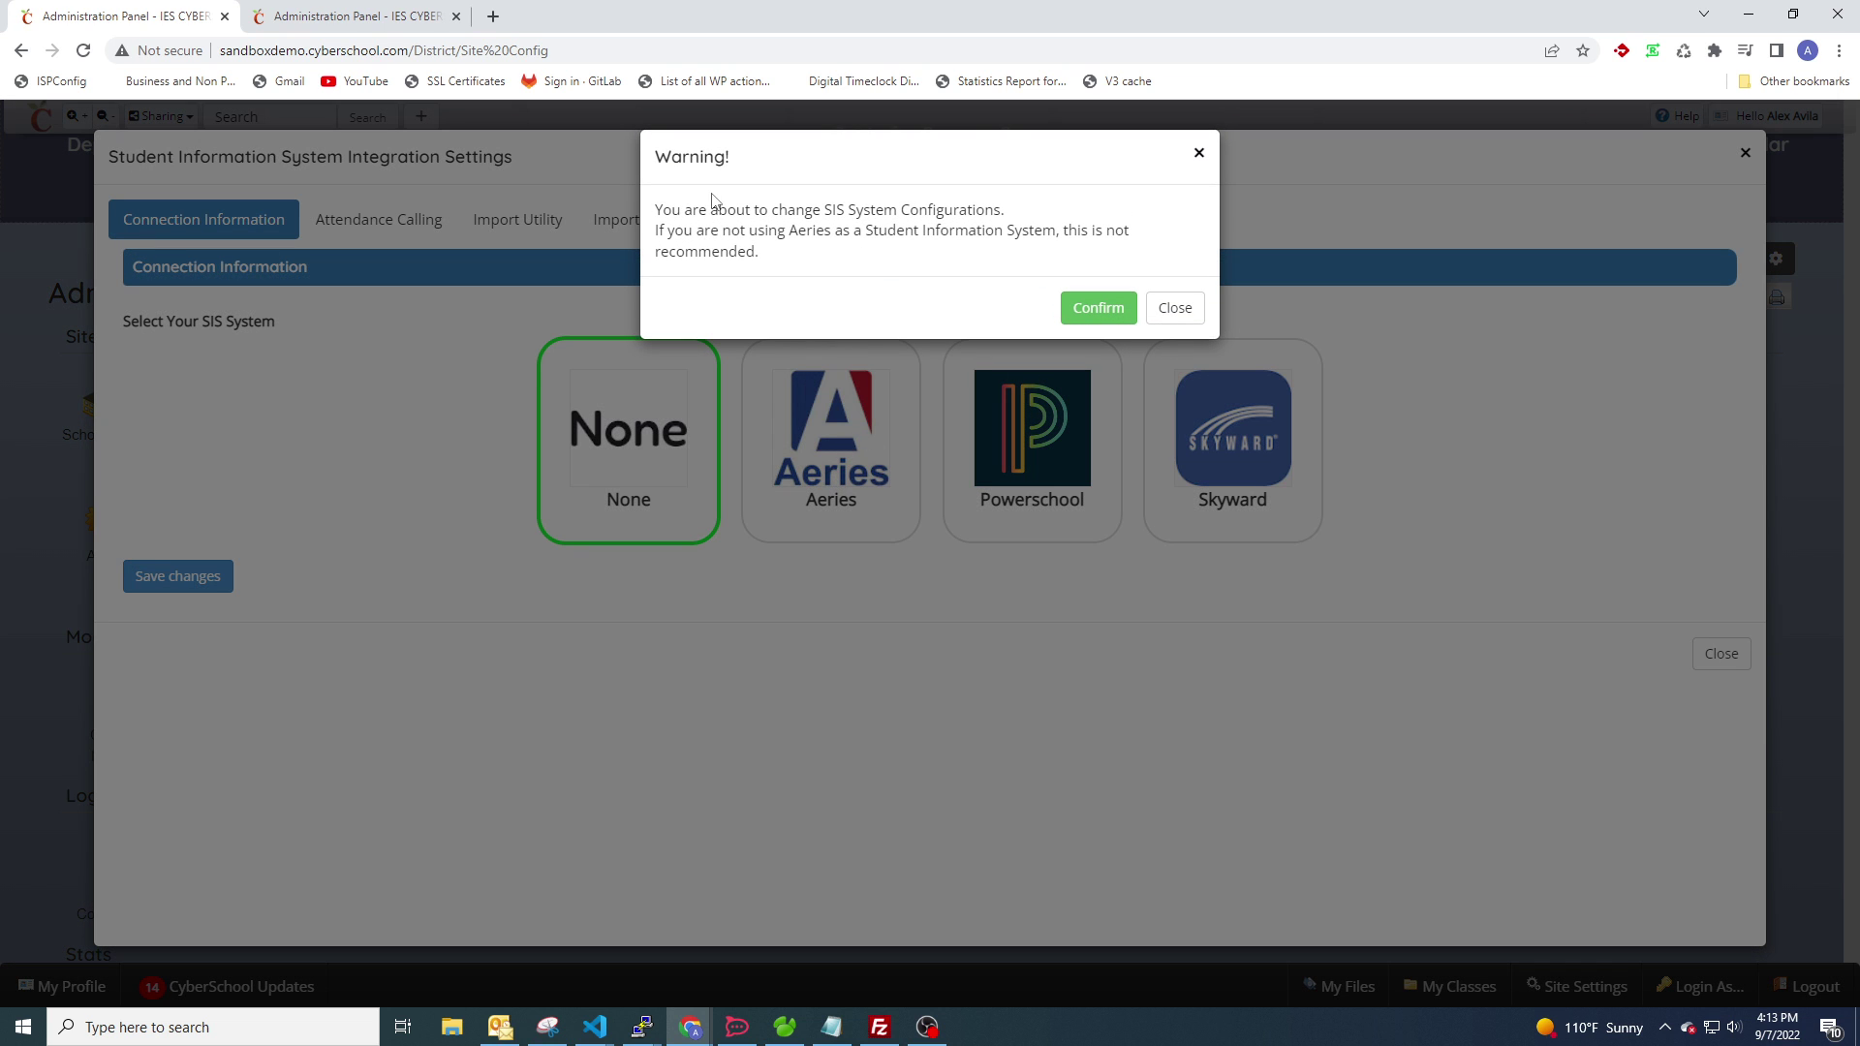
drag(647, 164, 1029, 232)
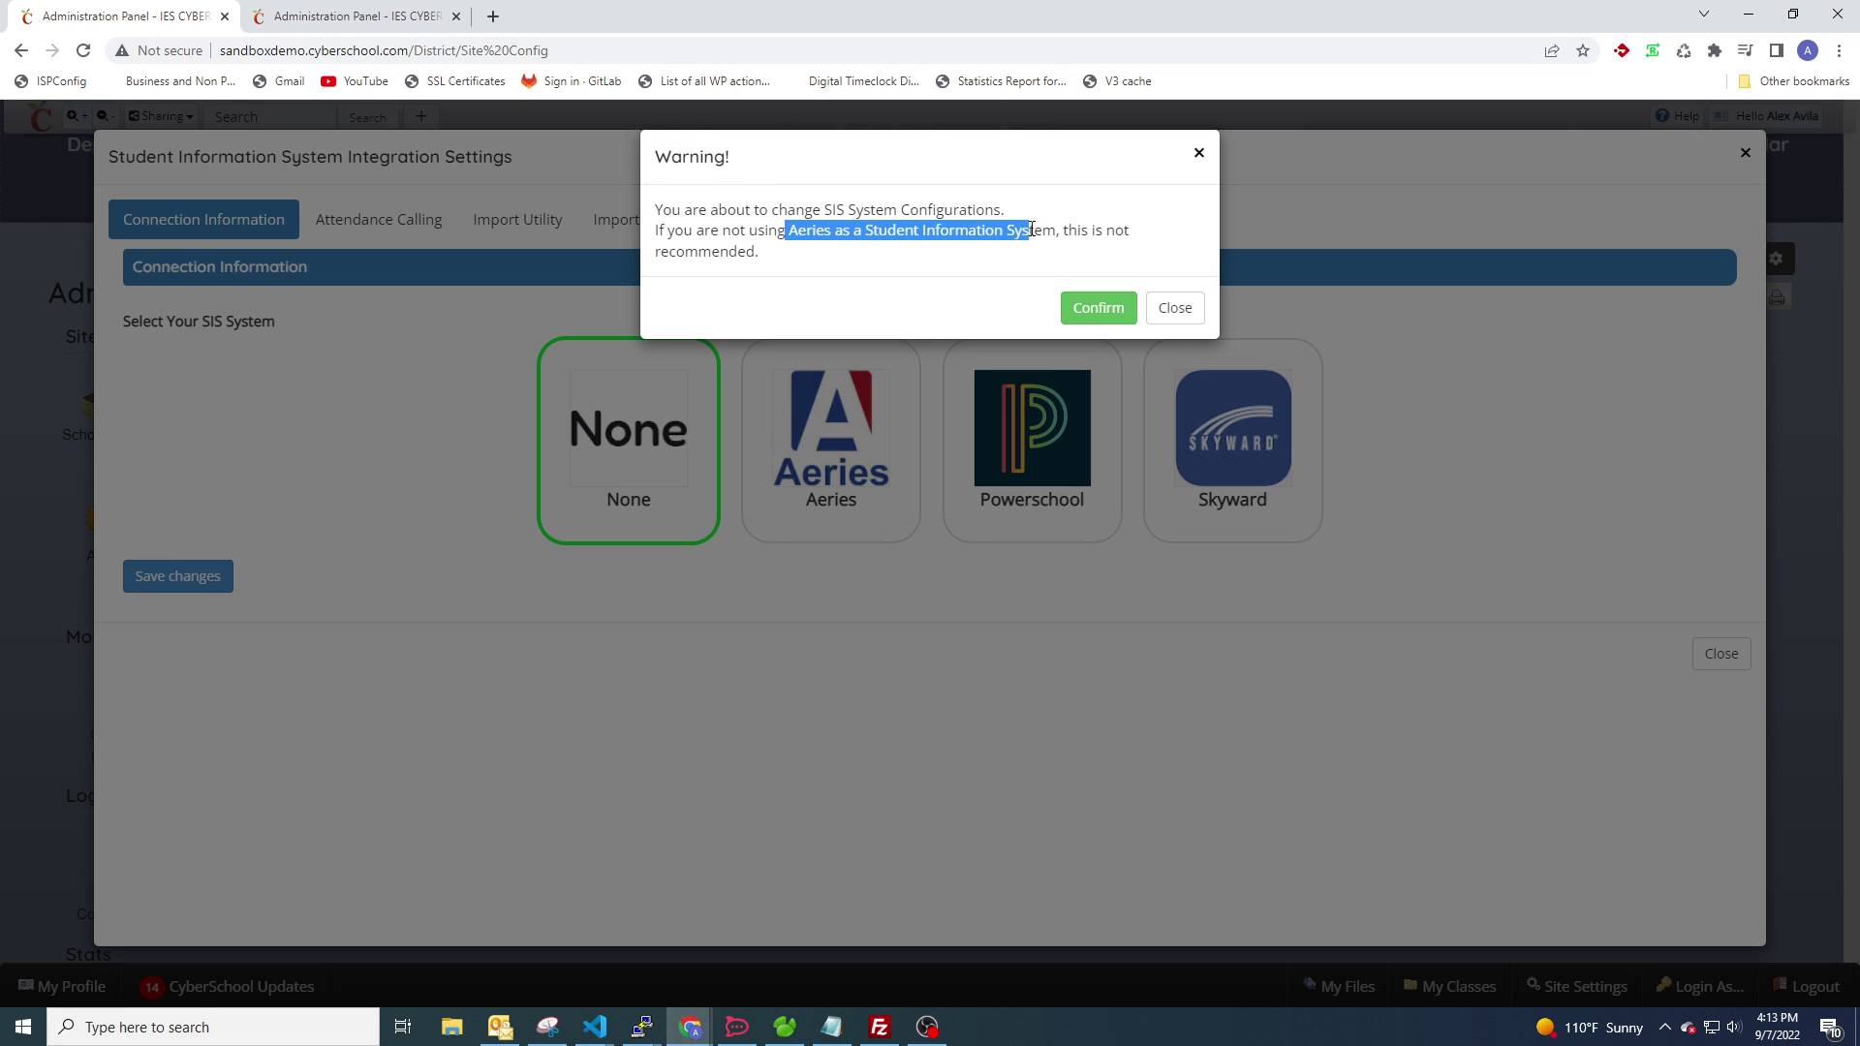
click(907, 220)
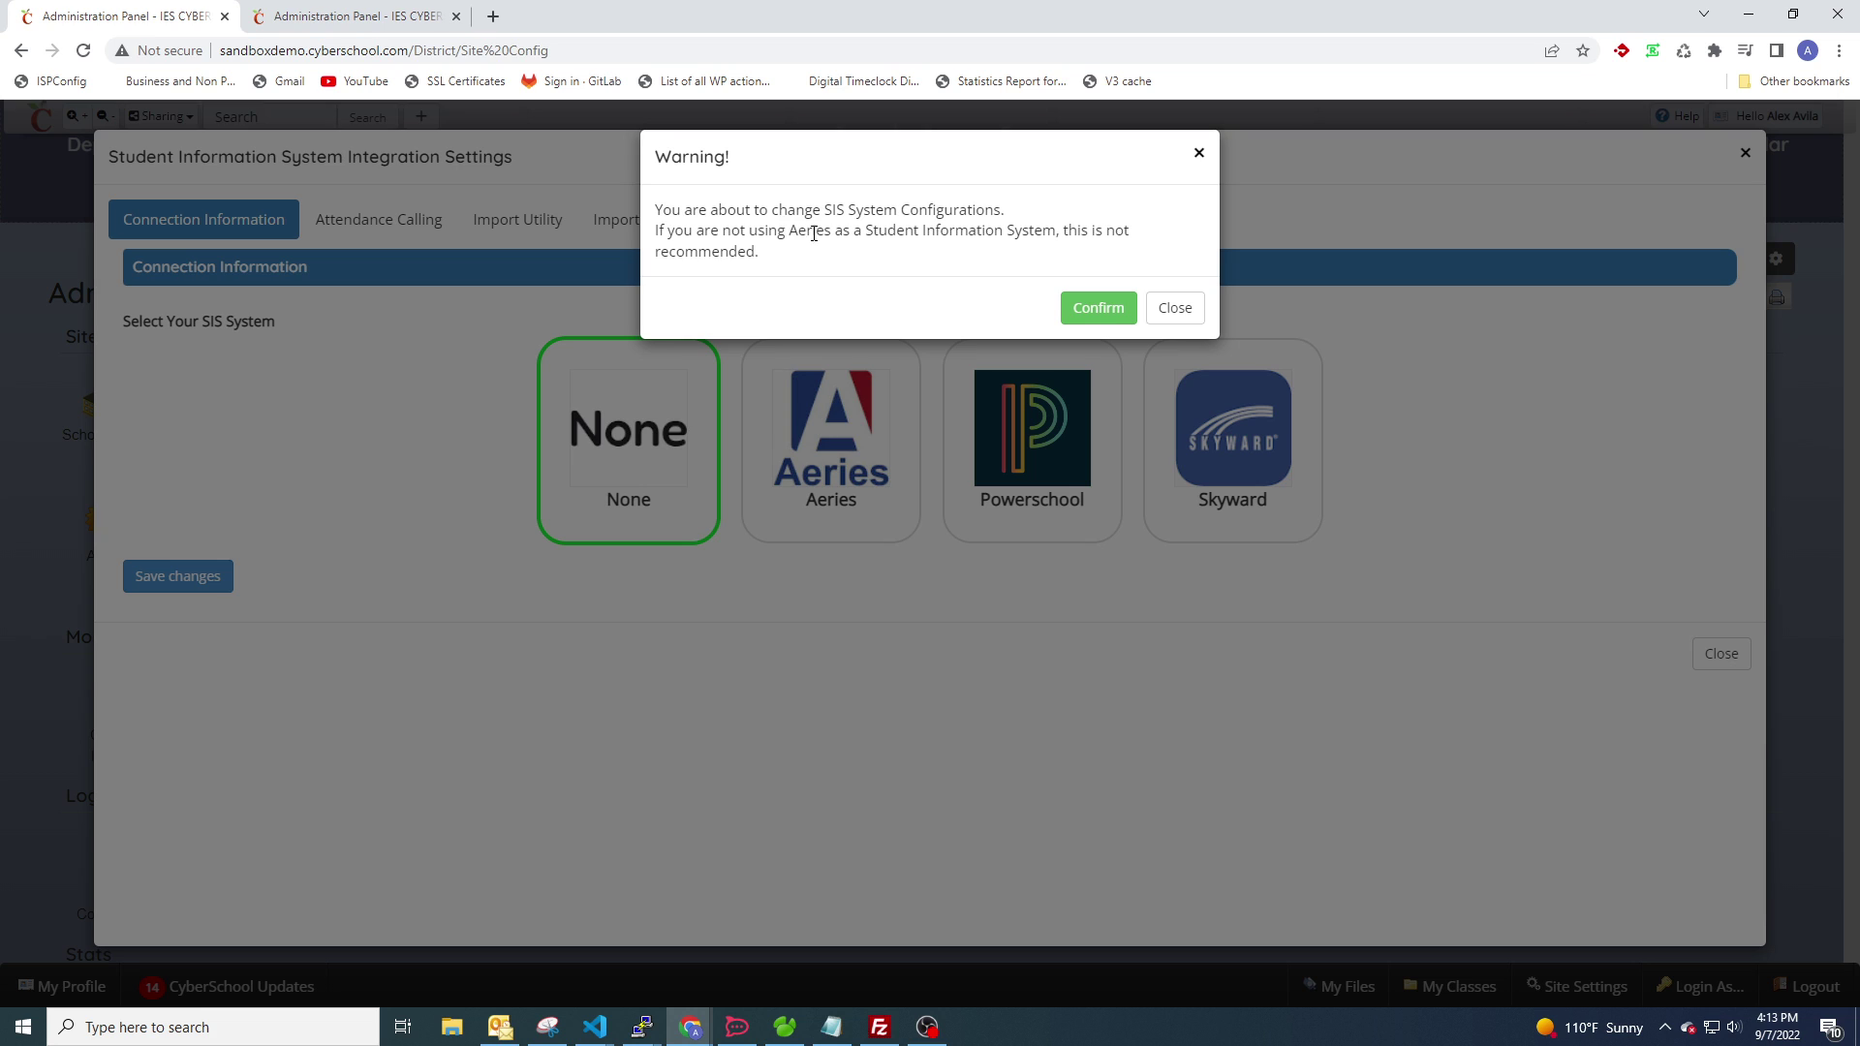
drag(759, 253, 662, 231)
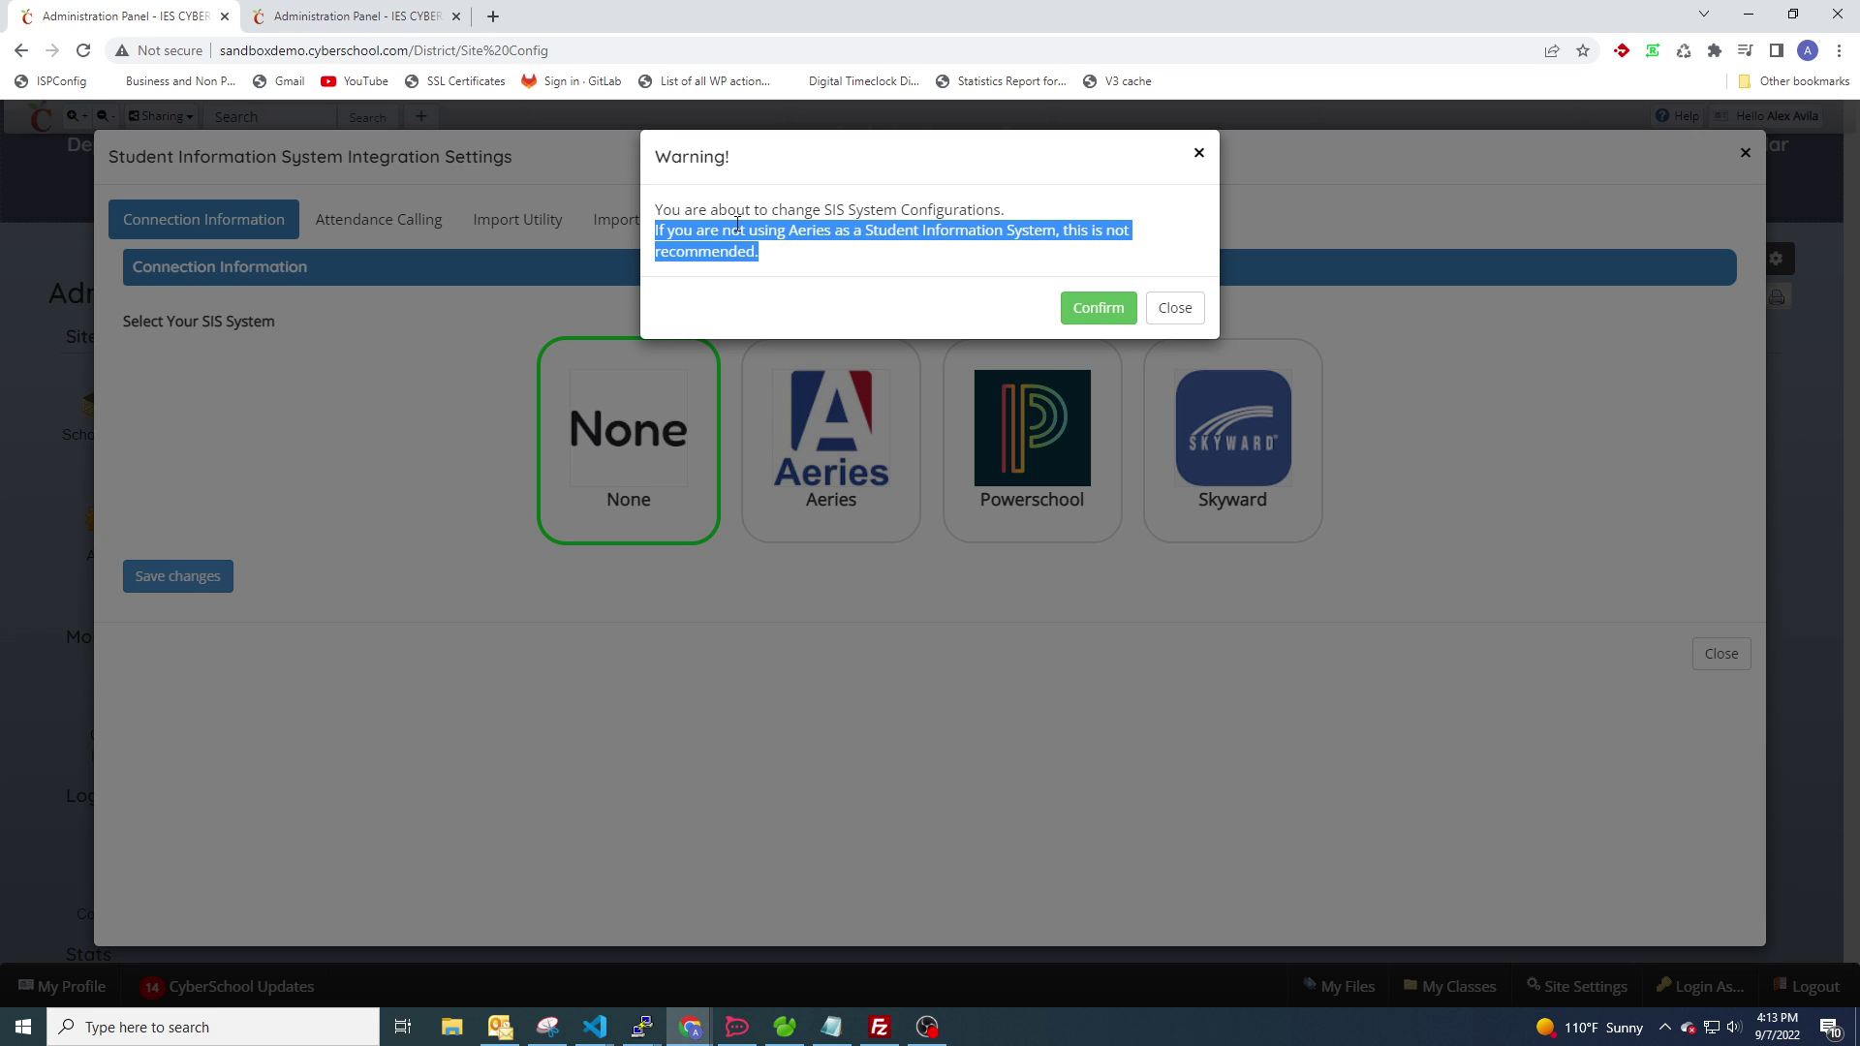
click(1040, 210)
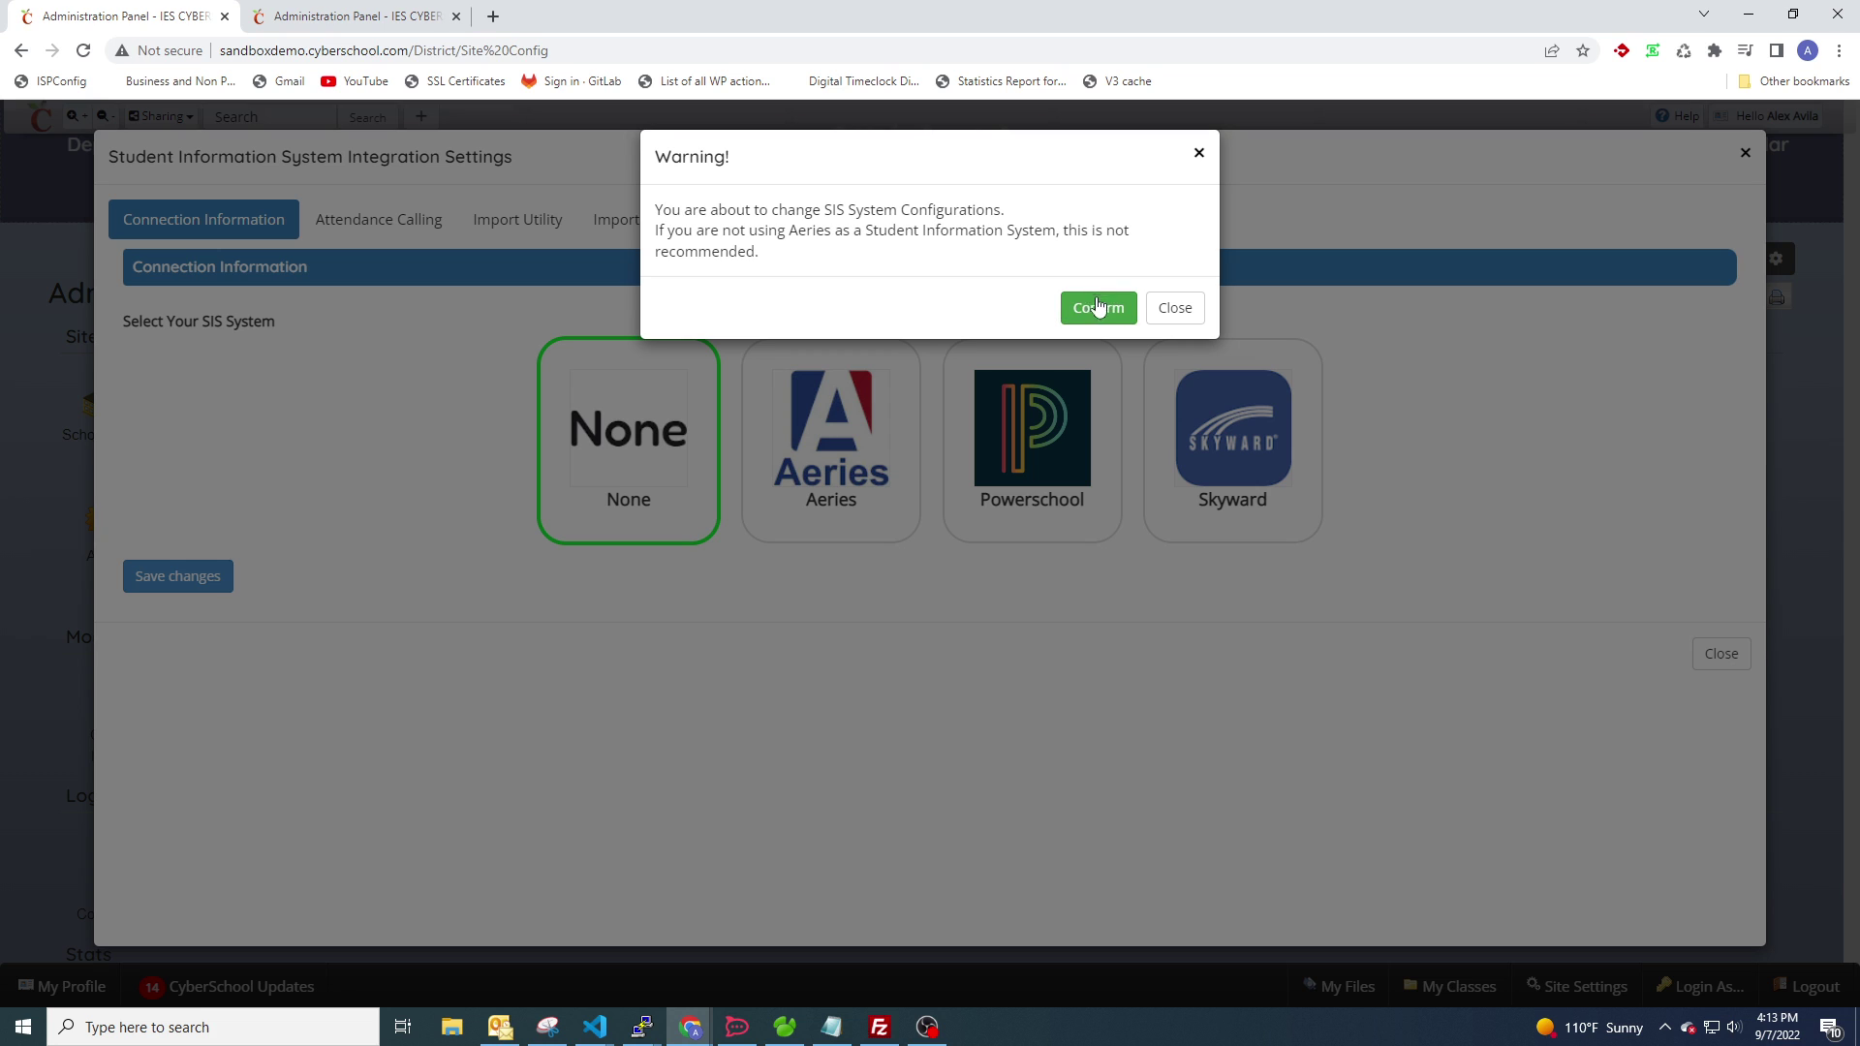
click(1199, 153)
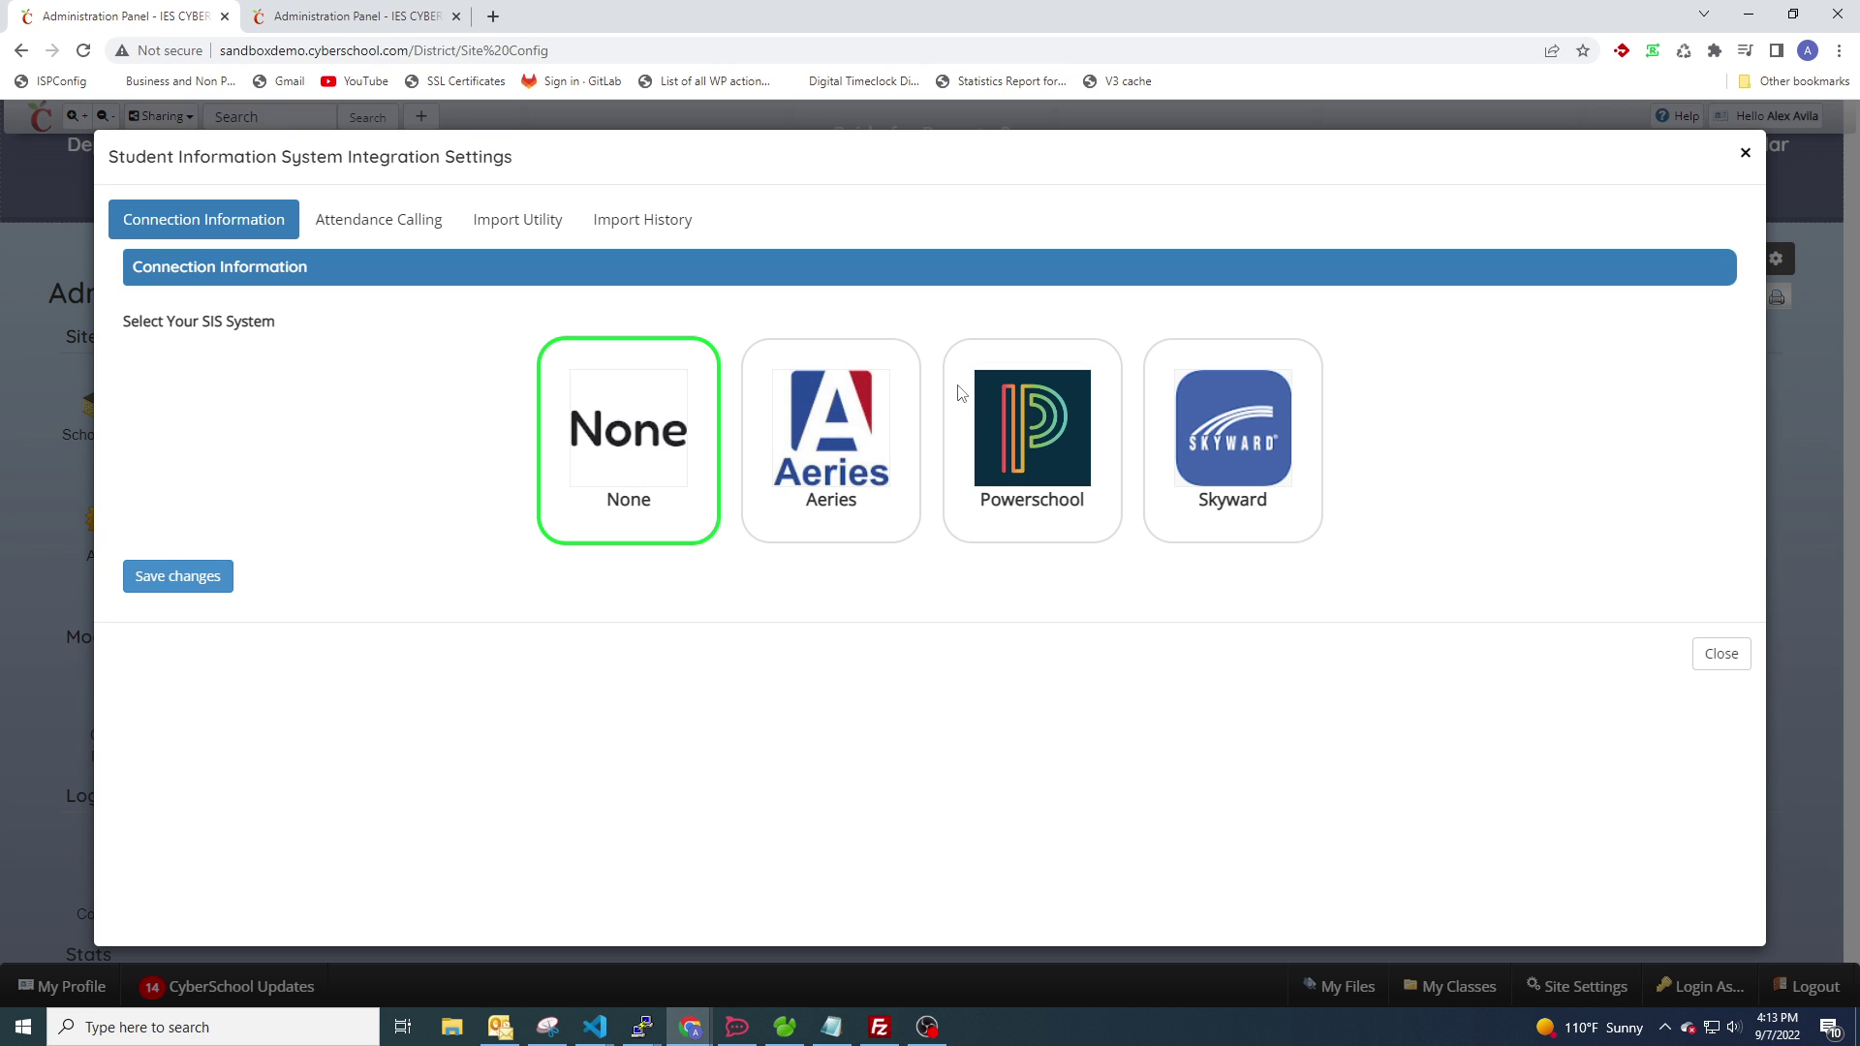
Step: Read the Attendance Calling notice on how to get Automated Attendance Calling set up
click(368, 231)
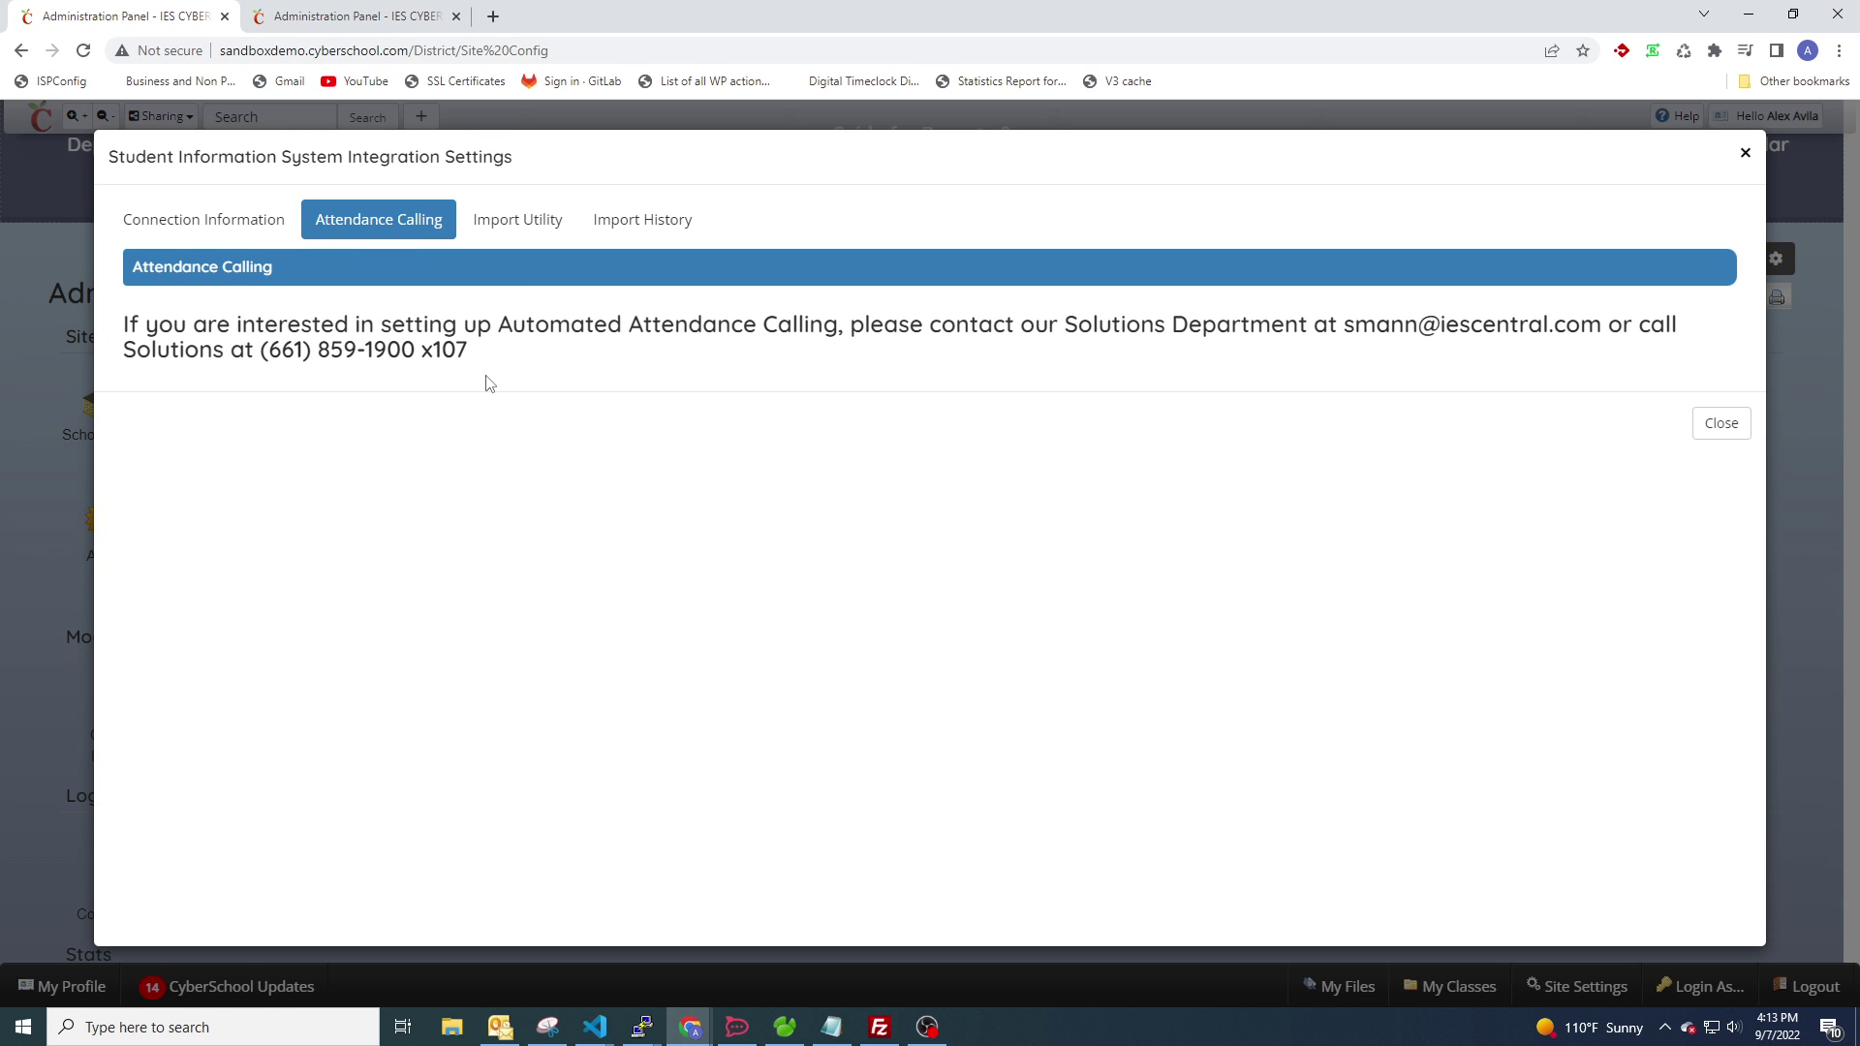
drag(147, 324, 779, 327)
click(571, 362)
drag(928, 325, 1399, 327)
click(882, 377)
drag(611, 331, 814, 401)
click(810, 411)
Step: Look over the Import Utility and the Import History notes on processed and projected contacts
click(505, 238)
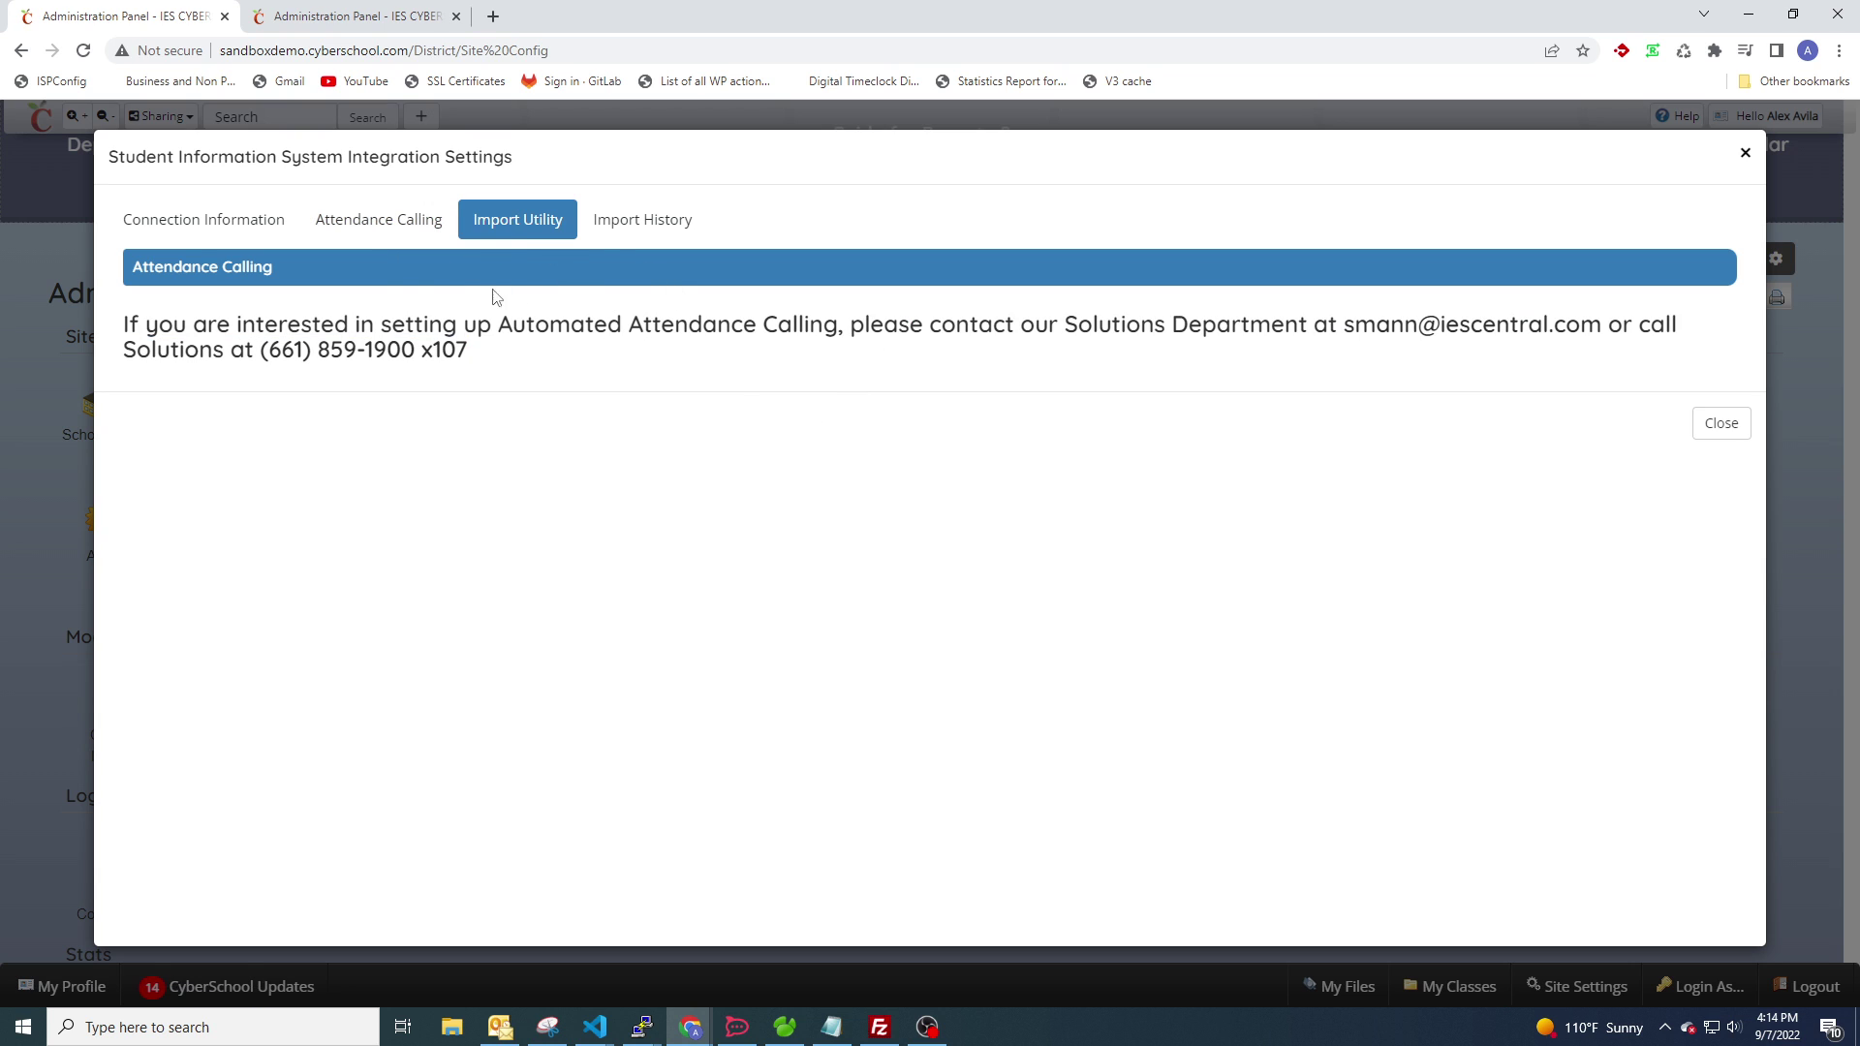
click(618, 221)
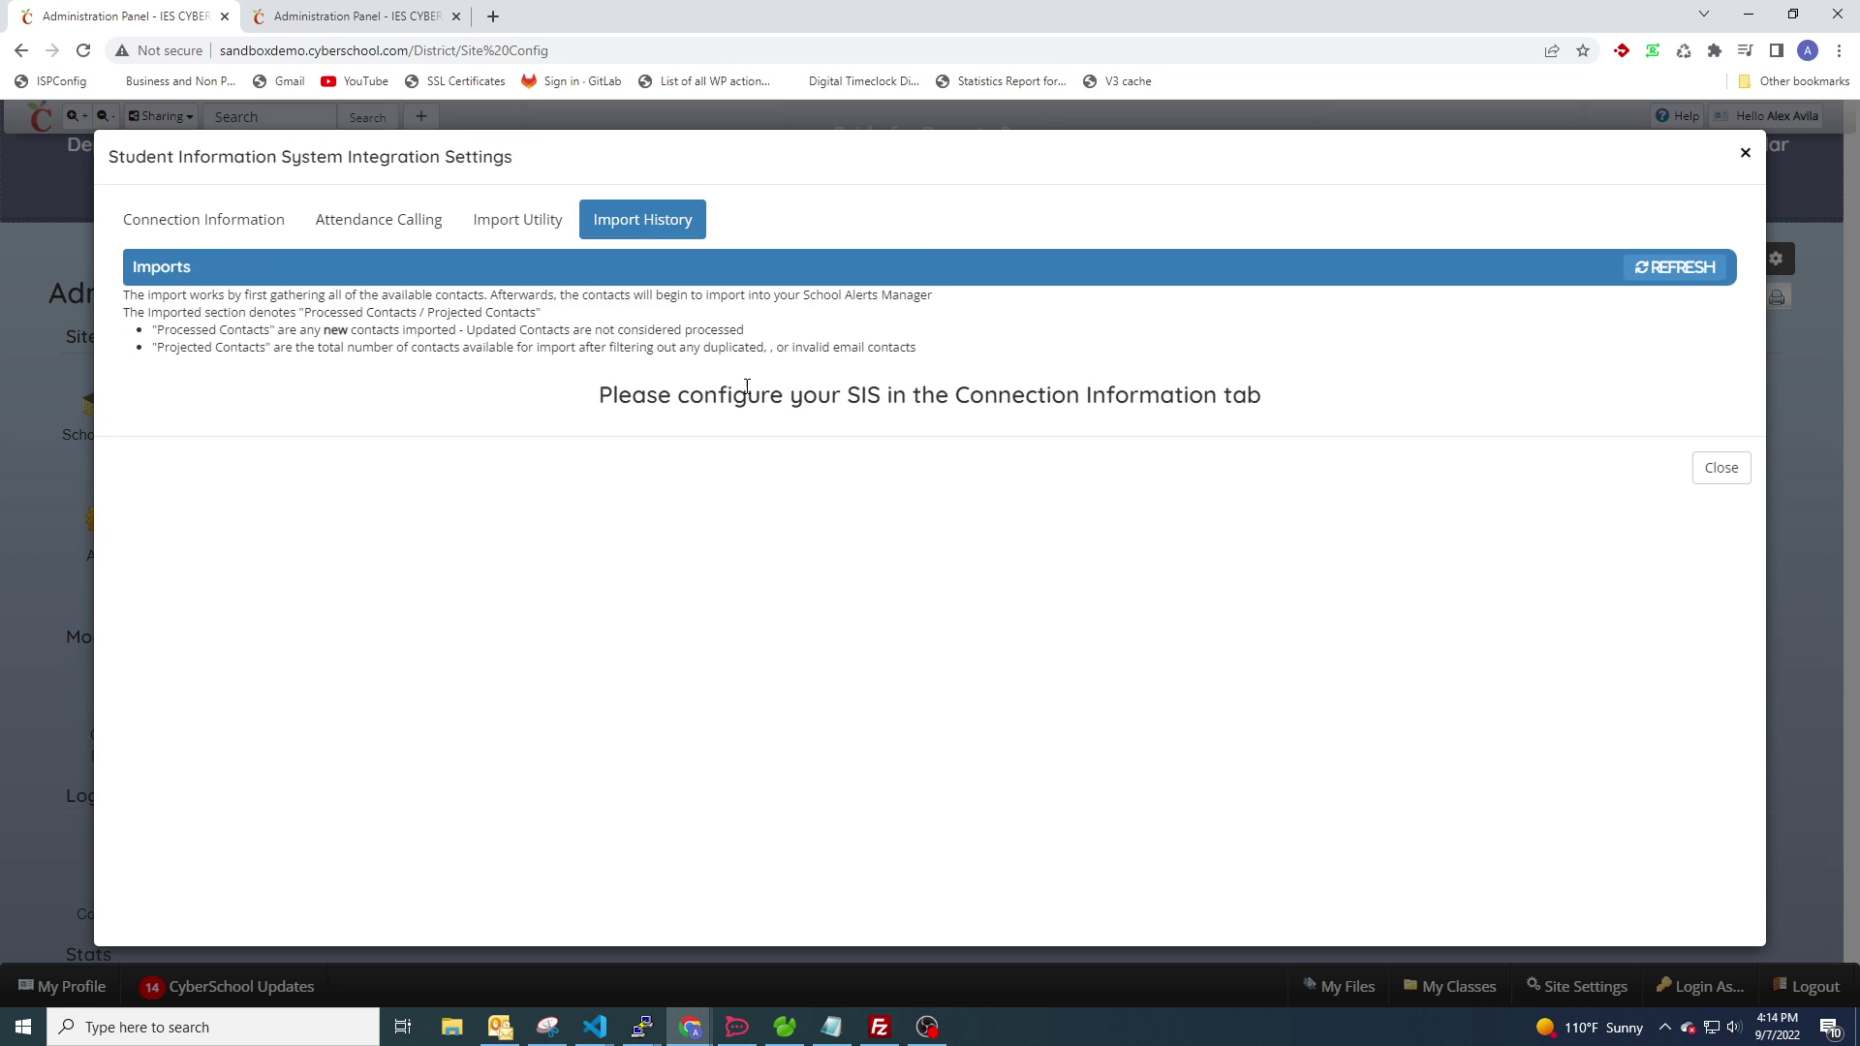
drag(911, 343, 123, 294)
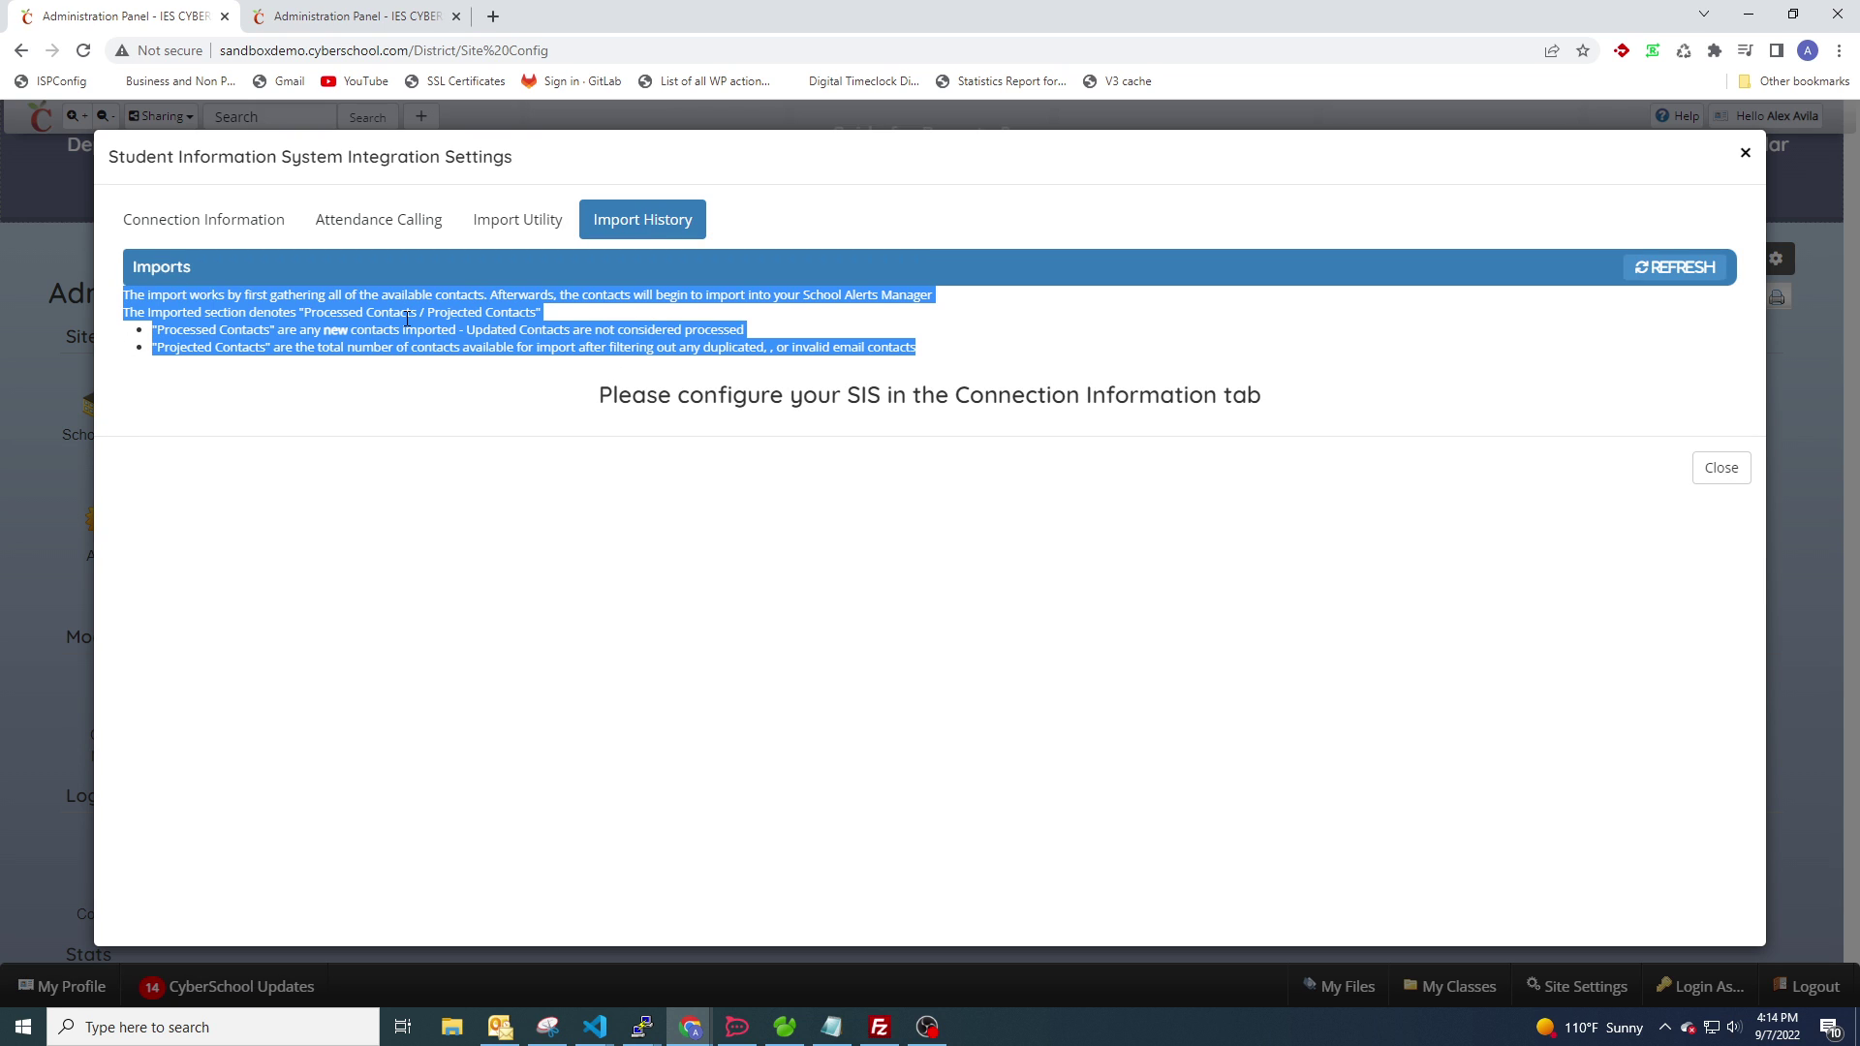
click(608, 335)
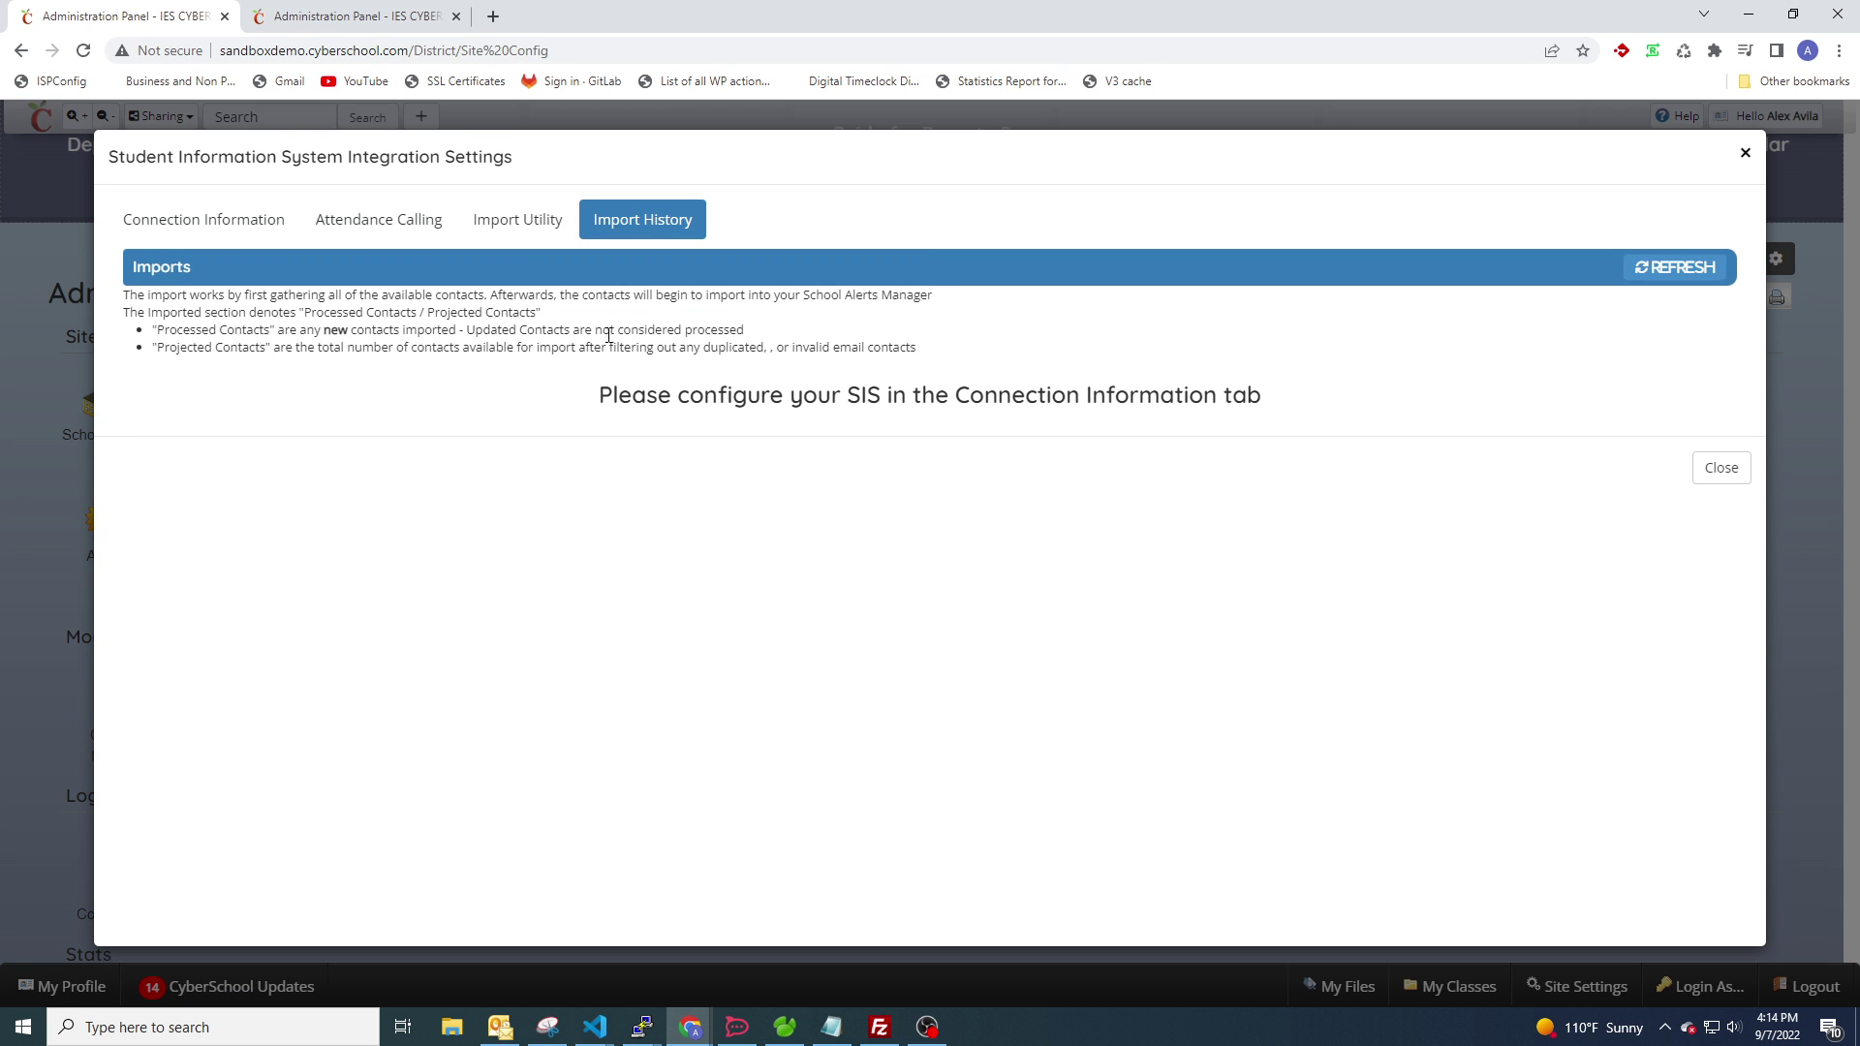
Step: Revisit the Attendance Calling and Import Utility sections, and close the SIS integration settings
click(547, 222)
click(426, 220)
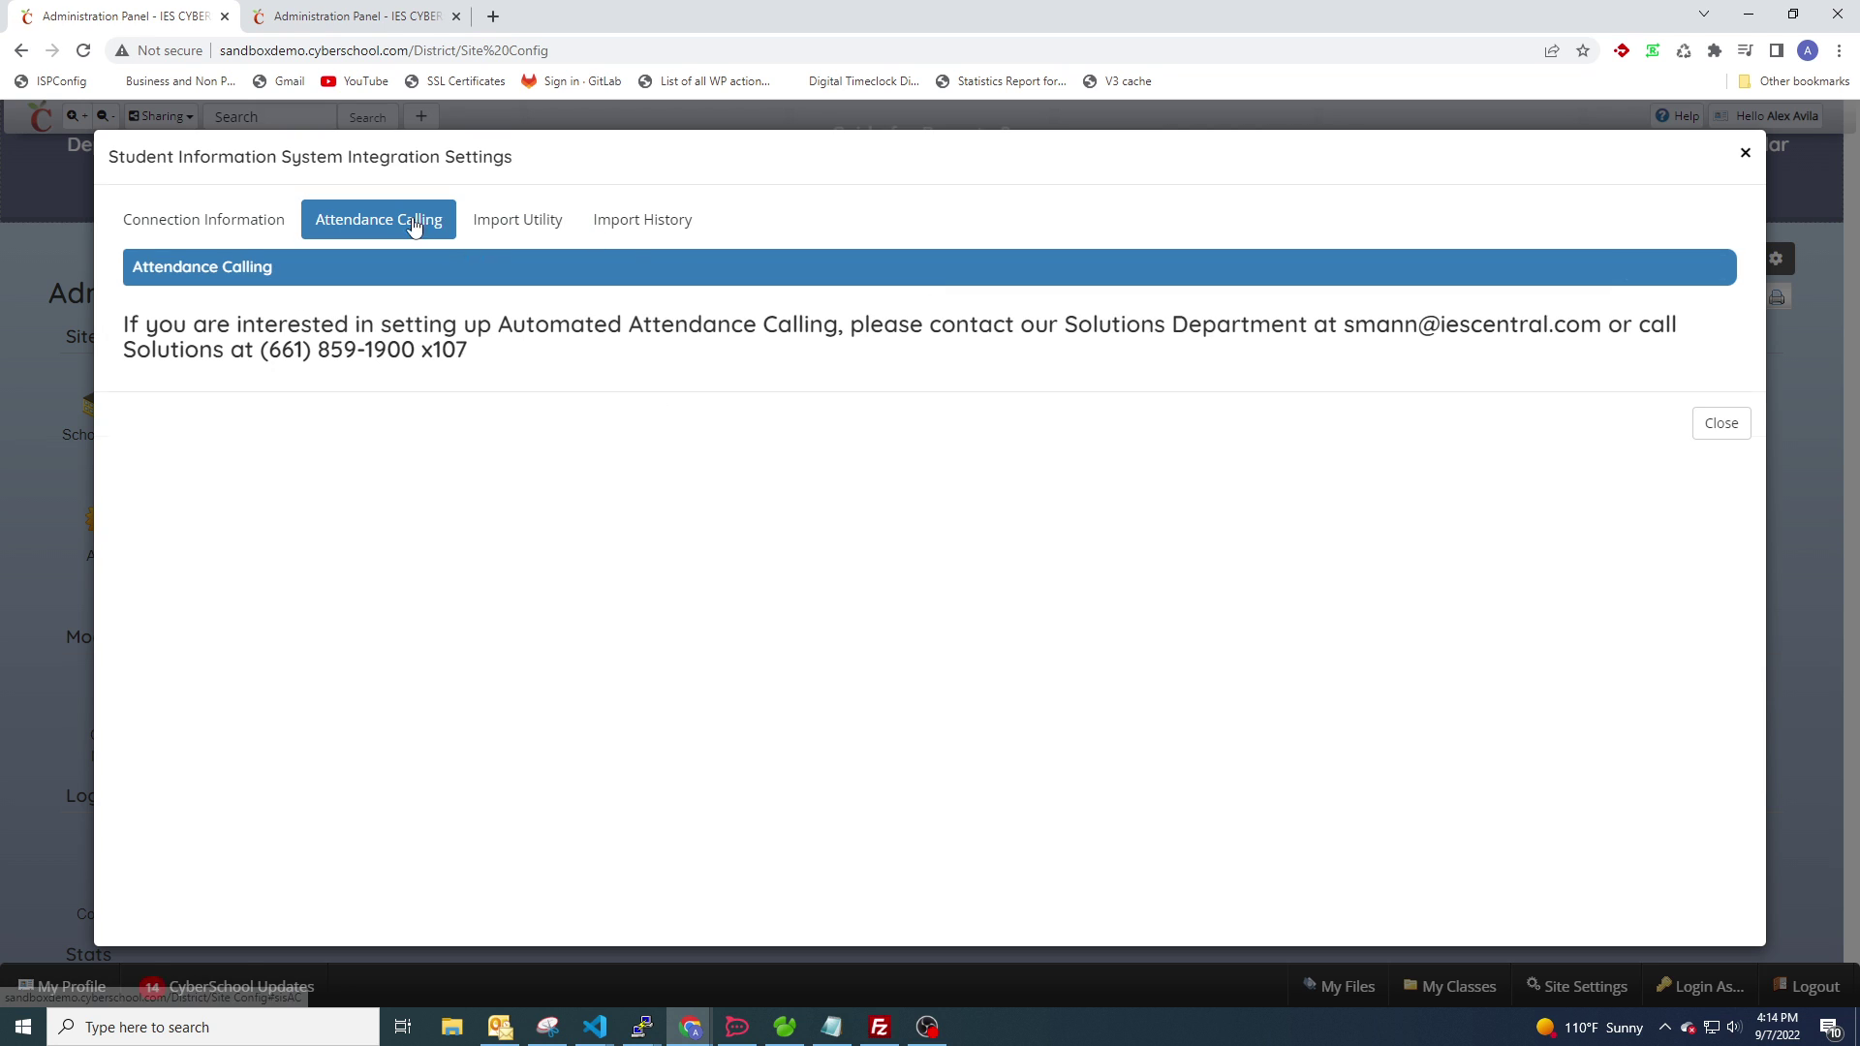
click(515, 221)
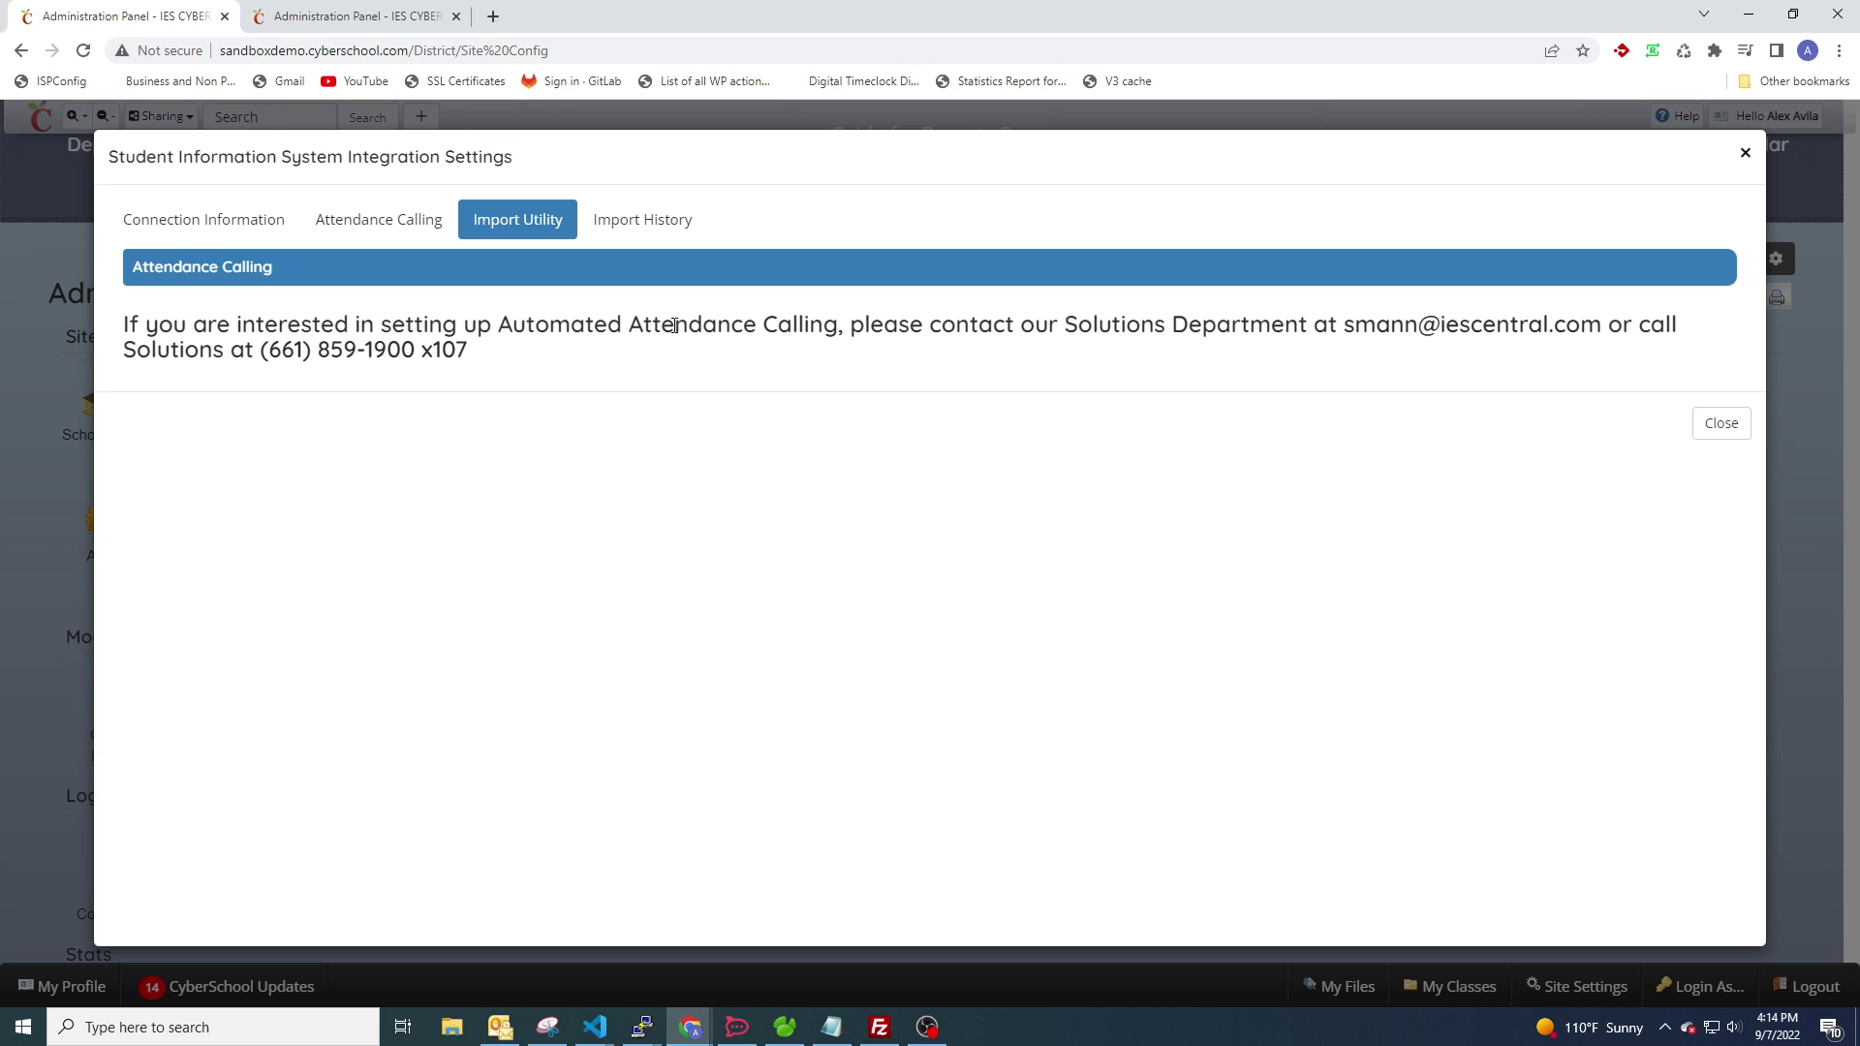
drag(618, 324, 870, 327)
click(770, 368)
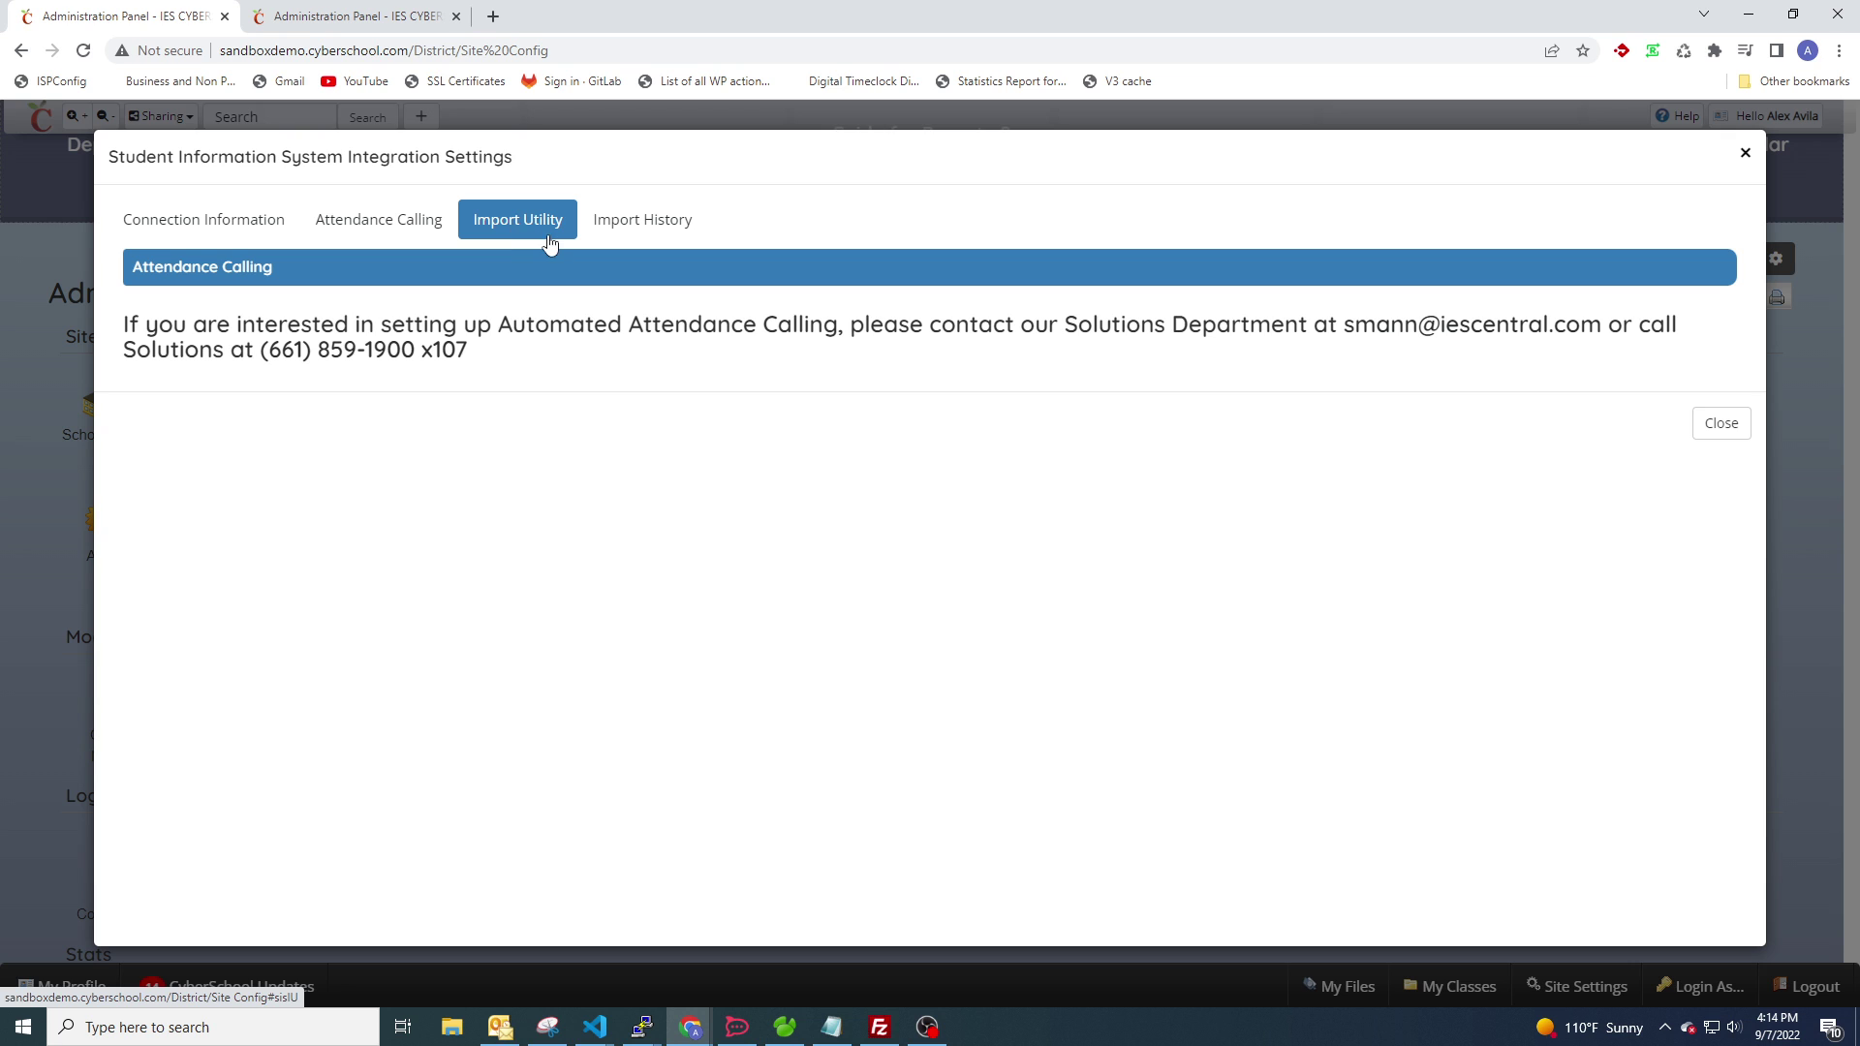
click(1744, 152)
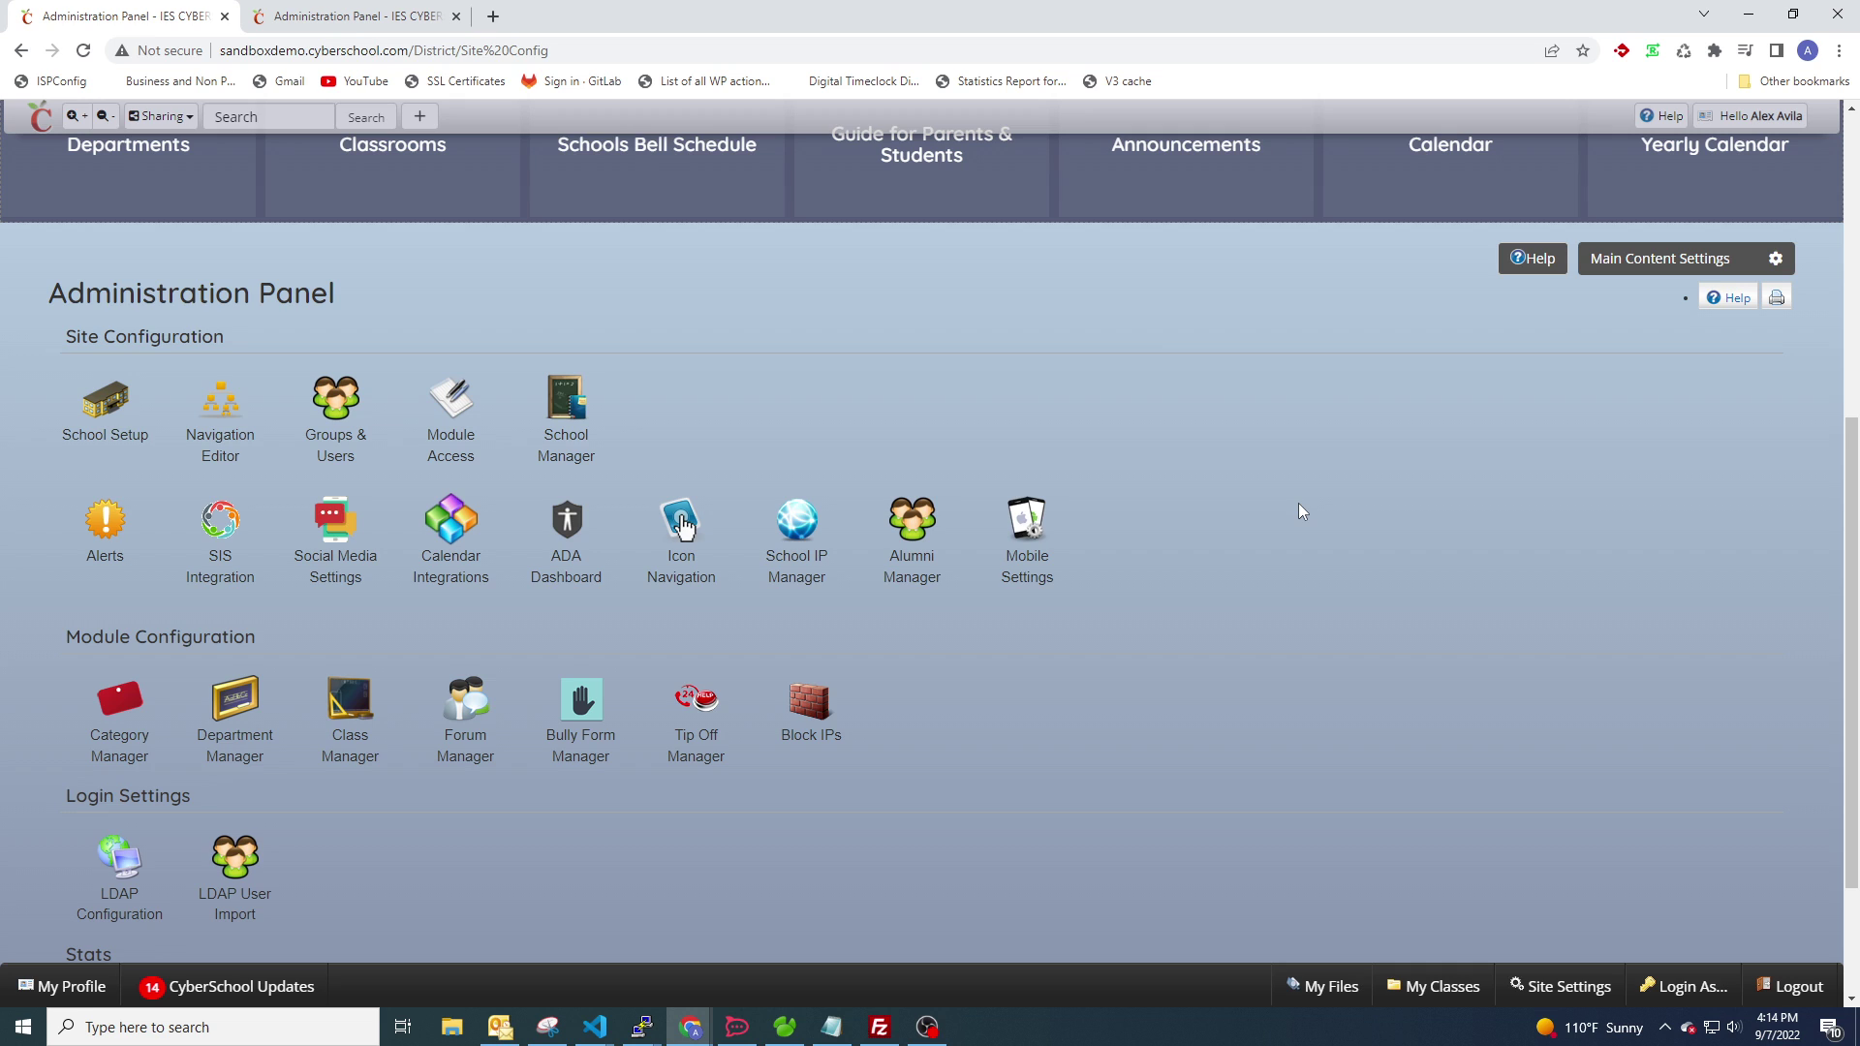
Step: Open the SIS integration's Attendance Calling settings in the second Administration Panel browser tab
click(356, 21)
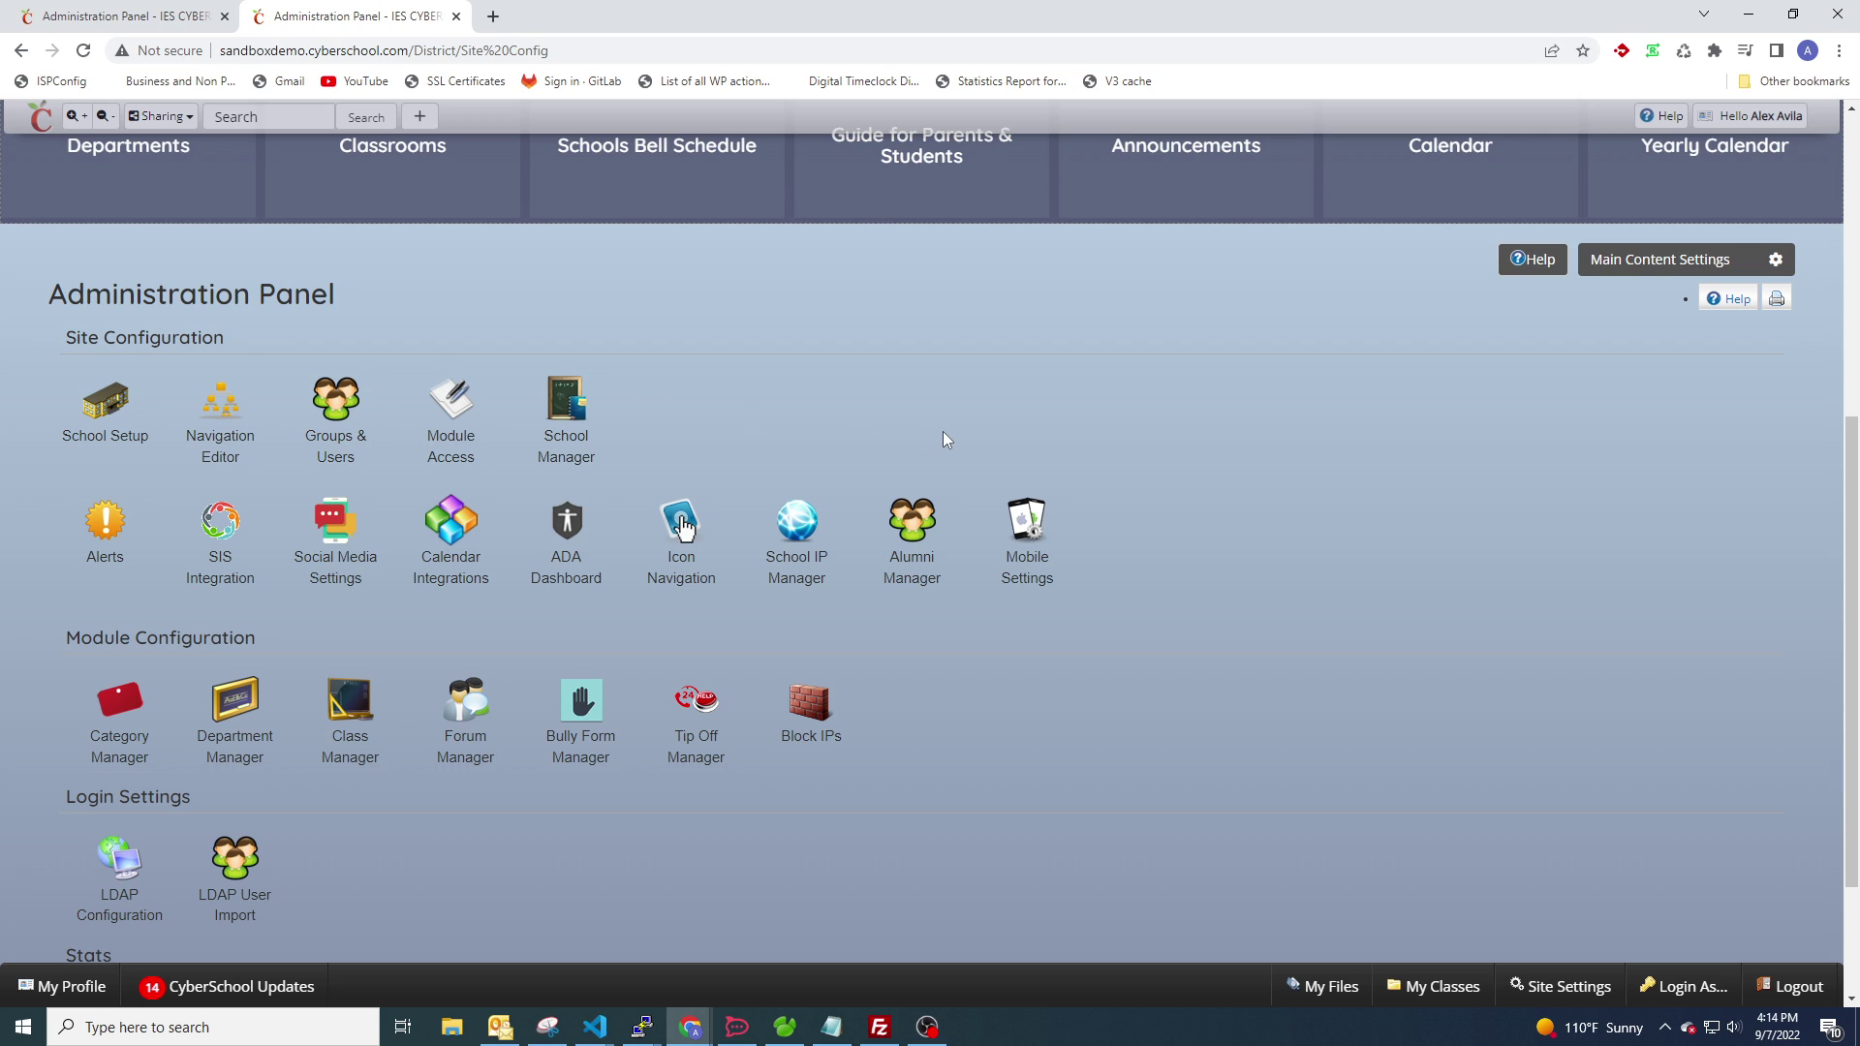
click(165, 11)
click(394, 24)
click(215, 557)
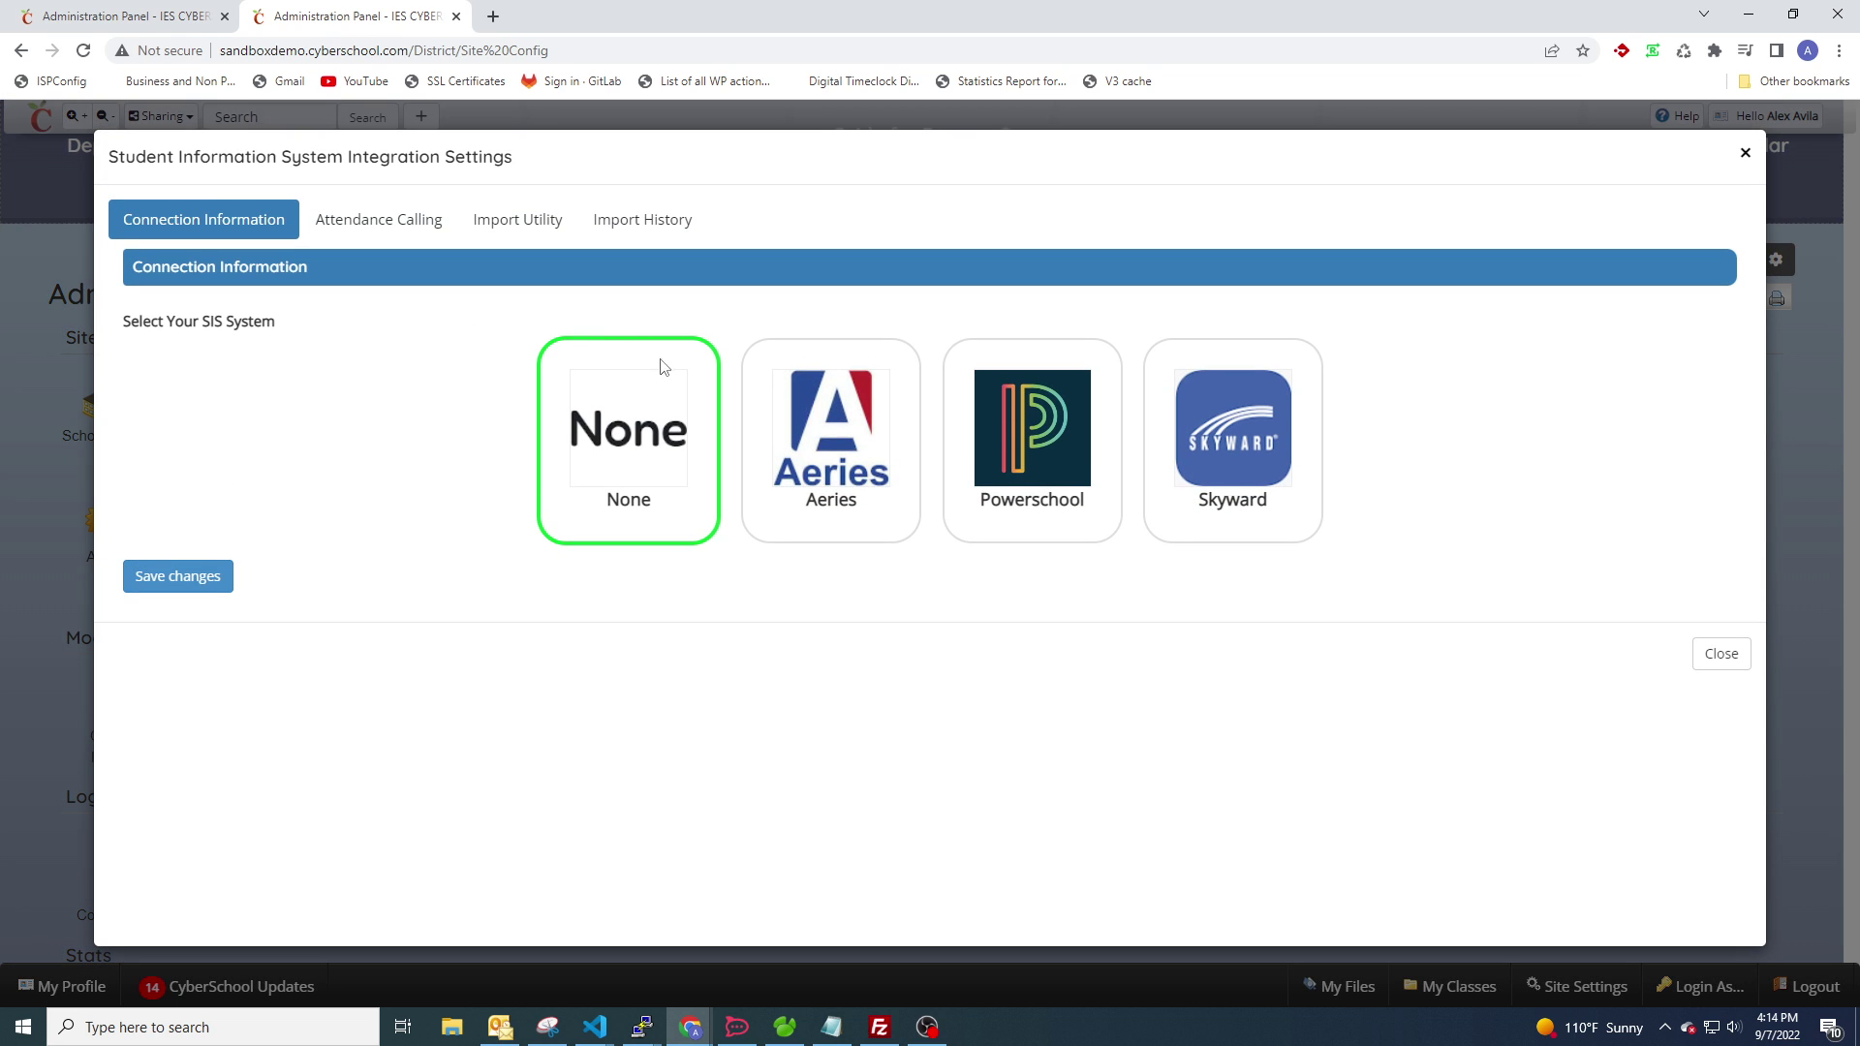
click(373, 232)
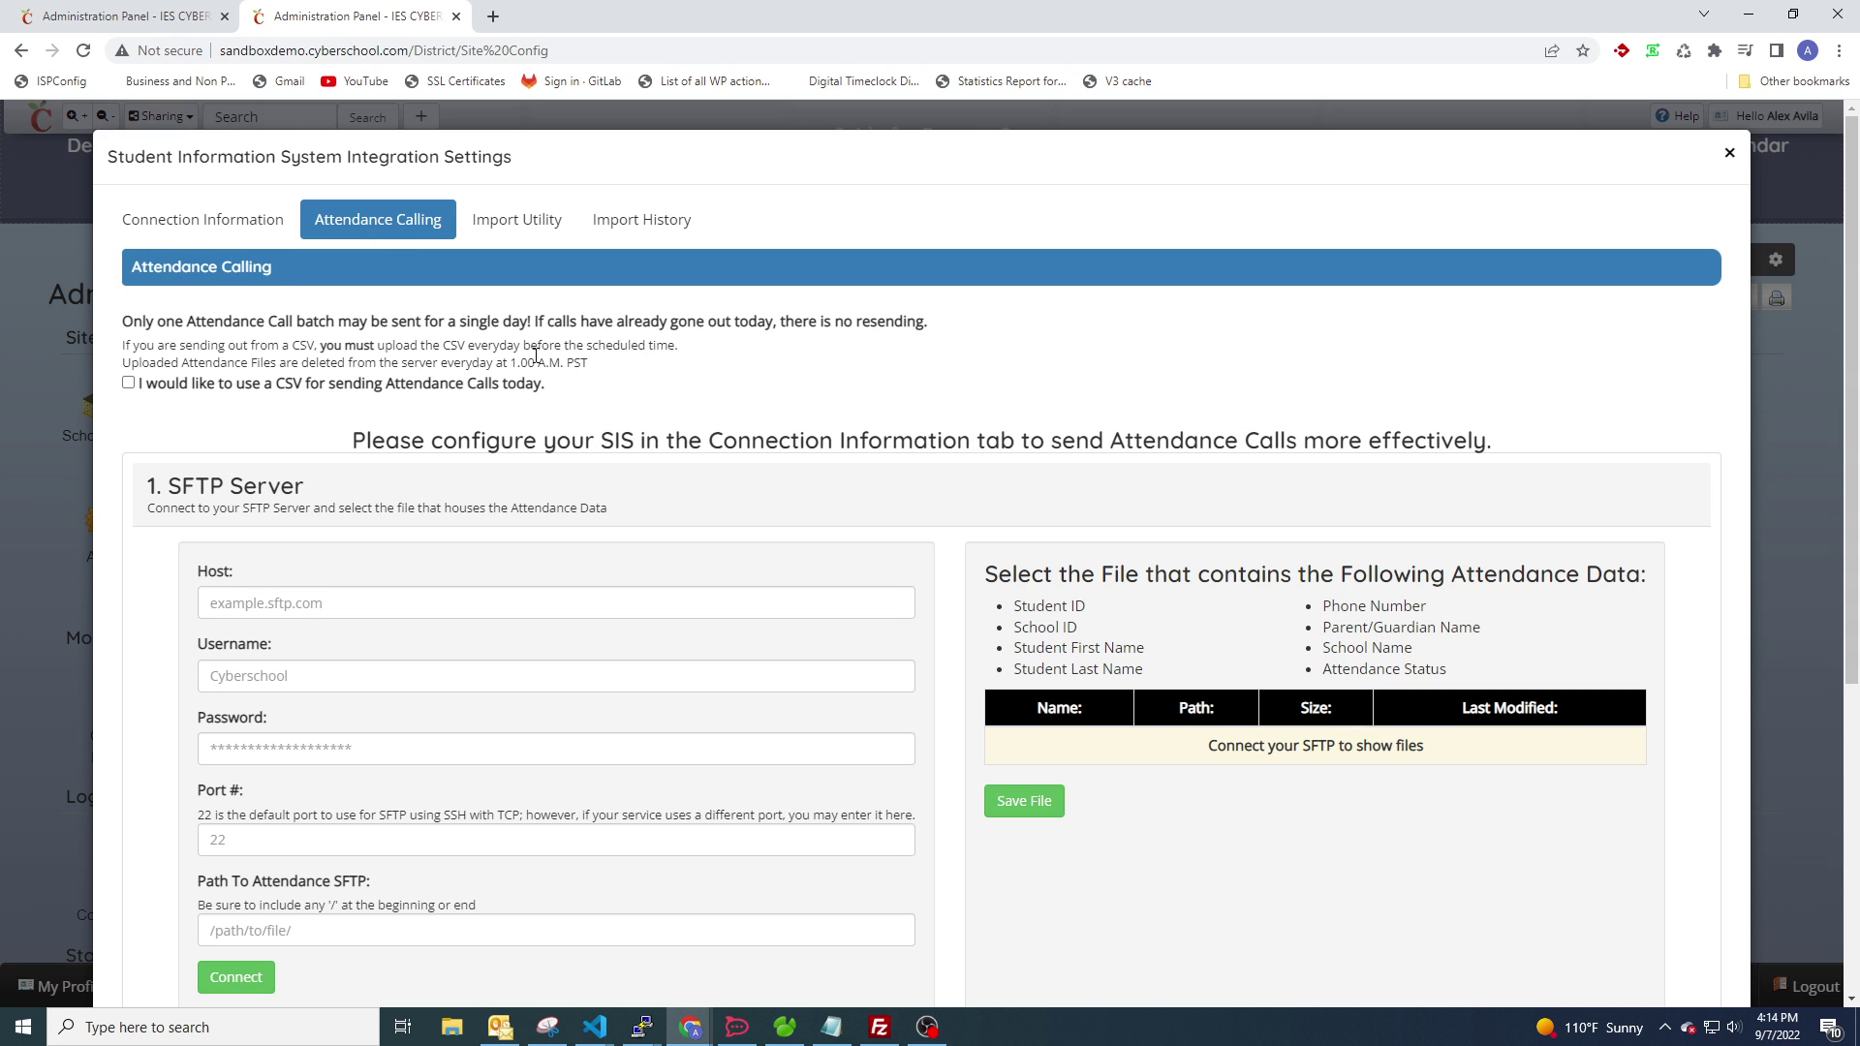
Step: Compare Attendance Calling in the first Administration Panel browser tab with the setup form in the second
click(126, 16)
click(237, 554)
click(321, 228)
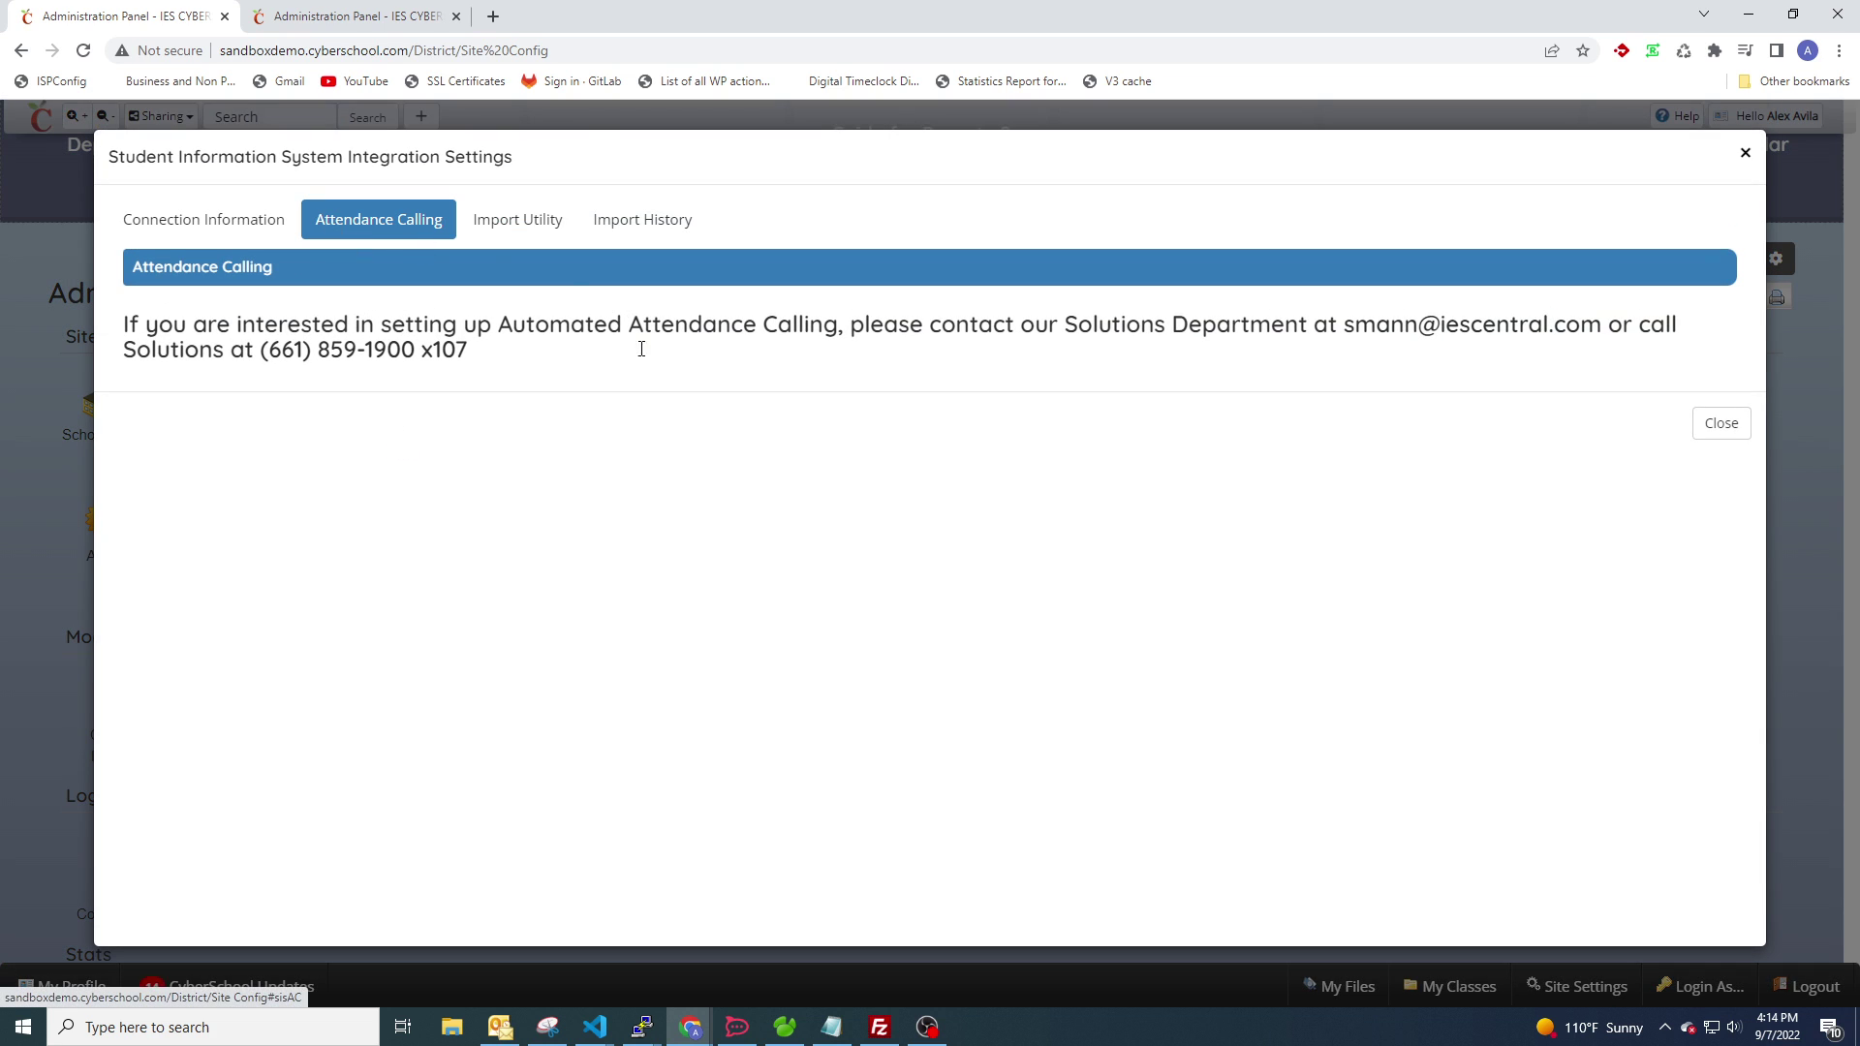
click(384, 29)
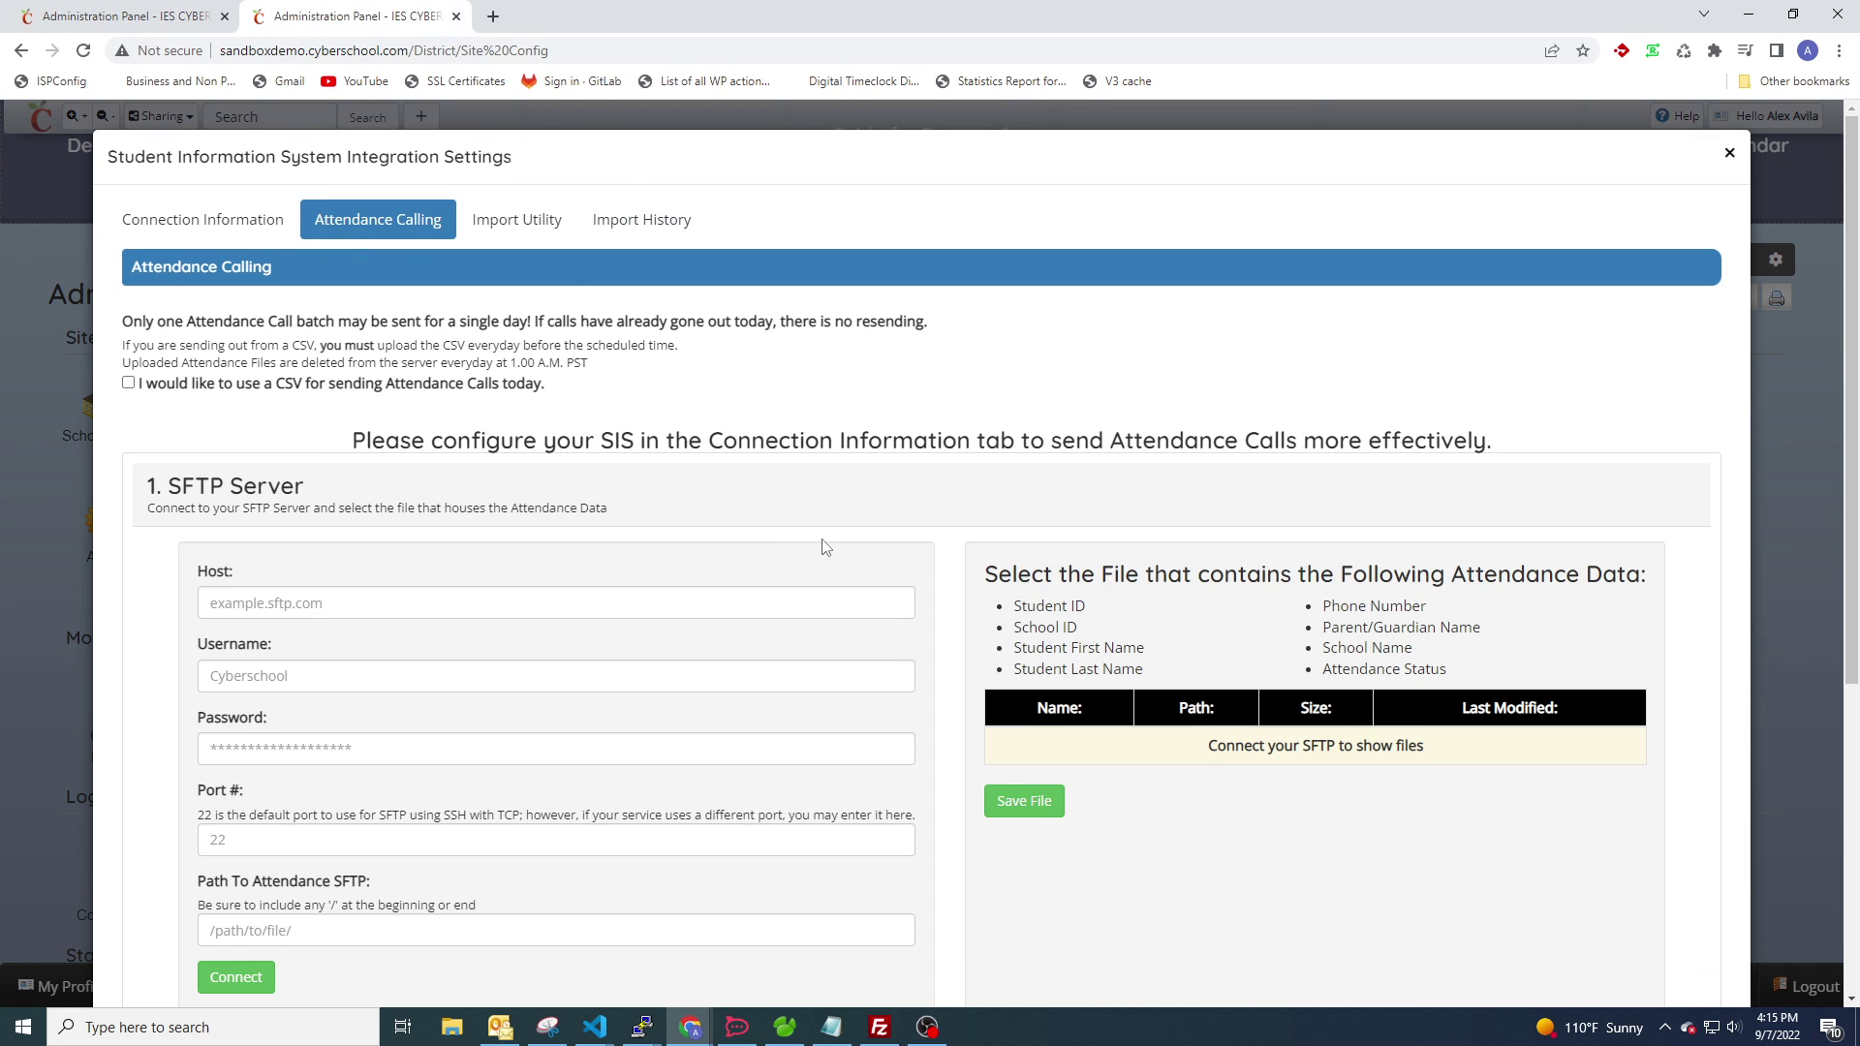
scroll(823, 544, down, 1)
scroll(830, 542, down, 1)
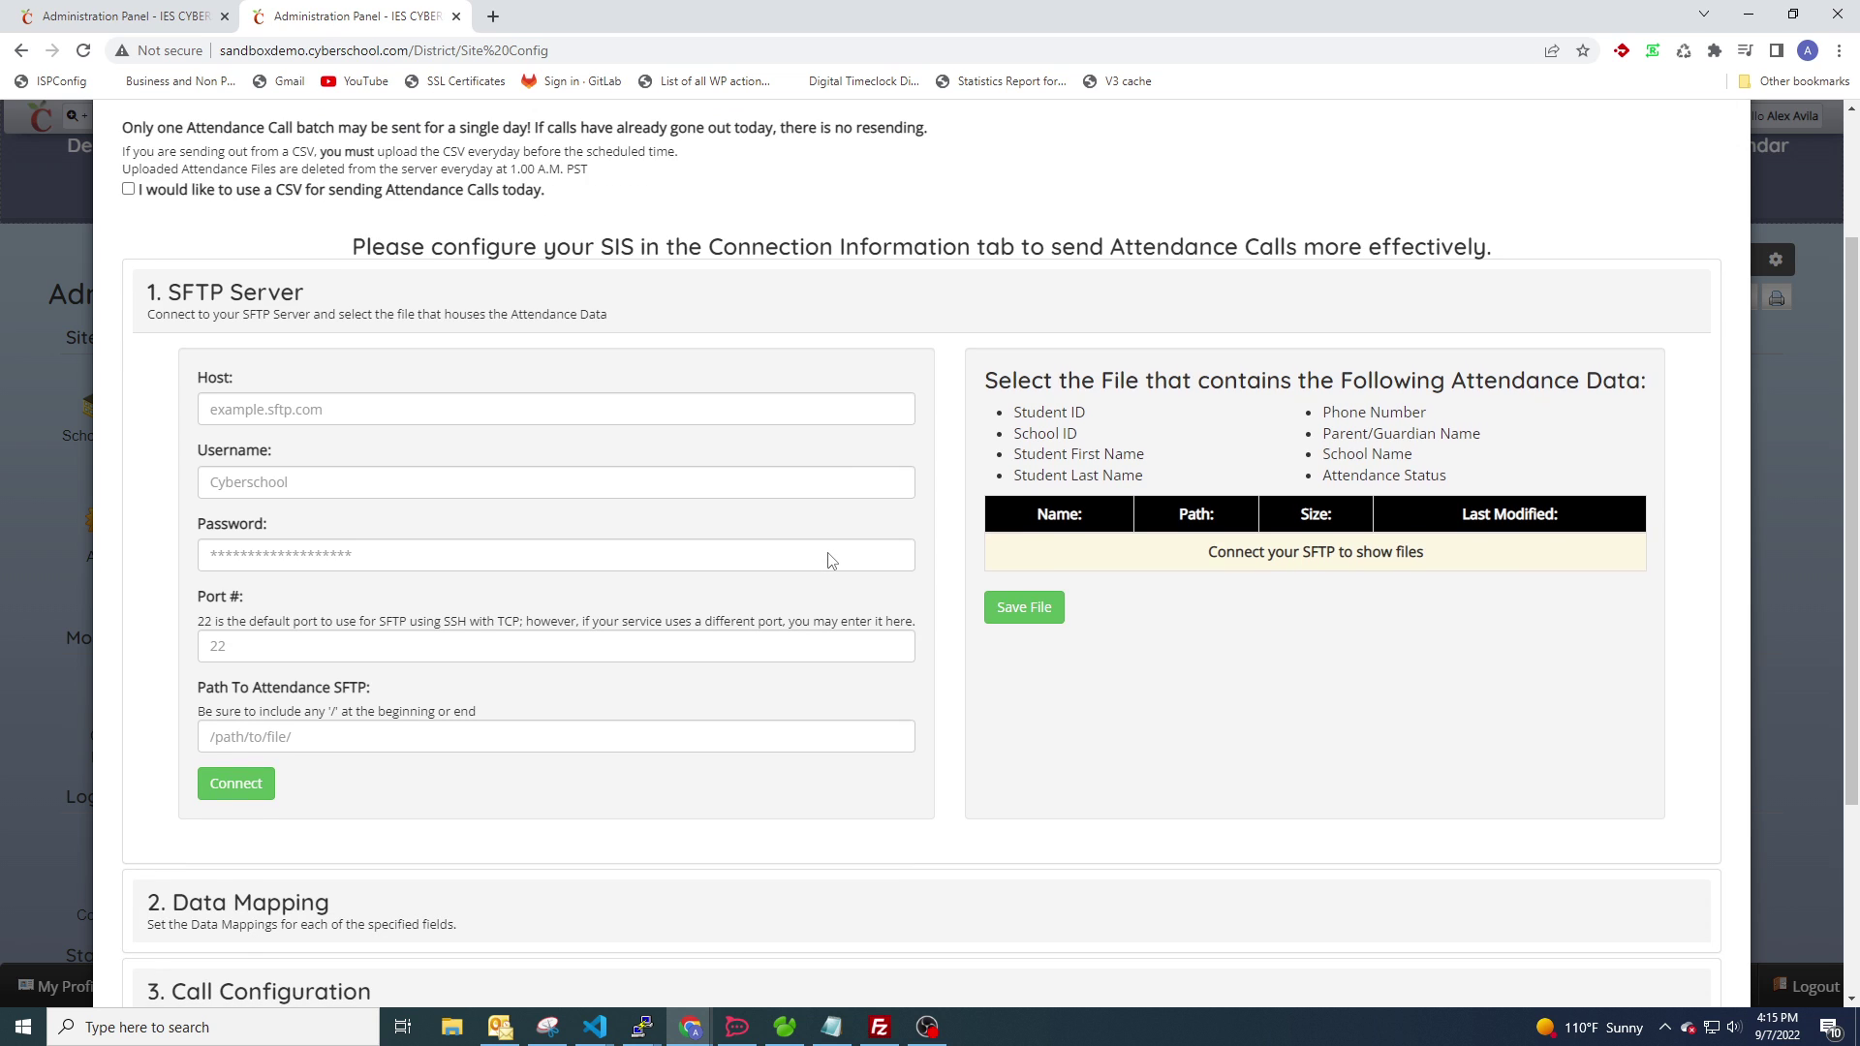
scroll(811, 541, up, 1)
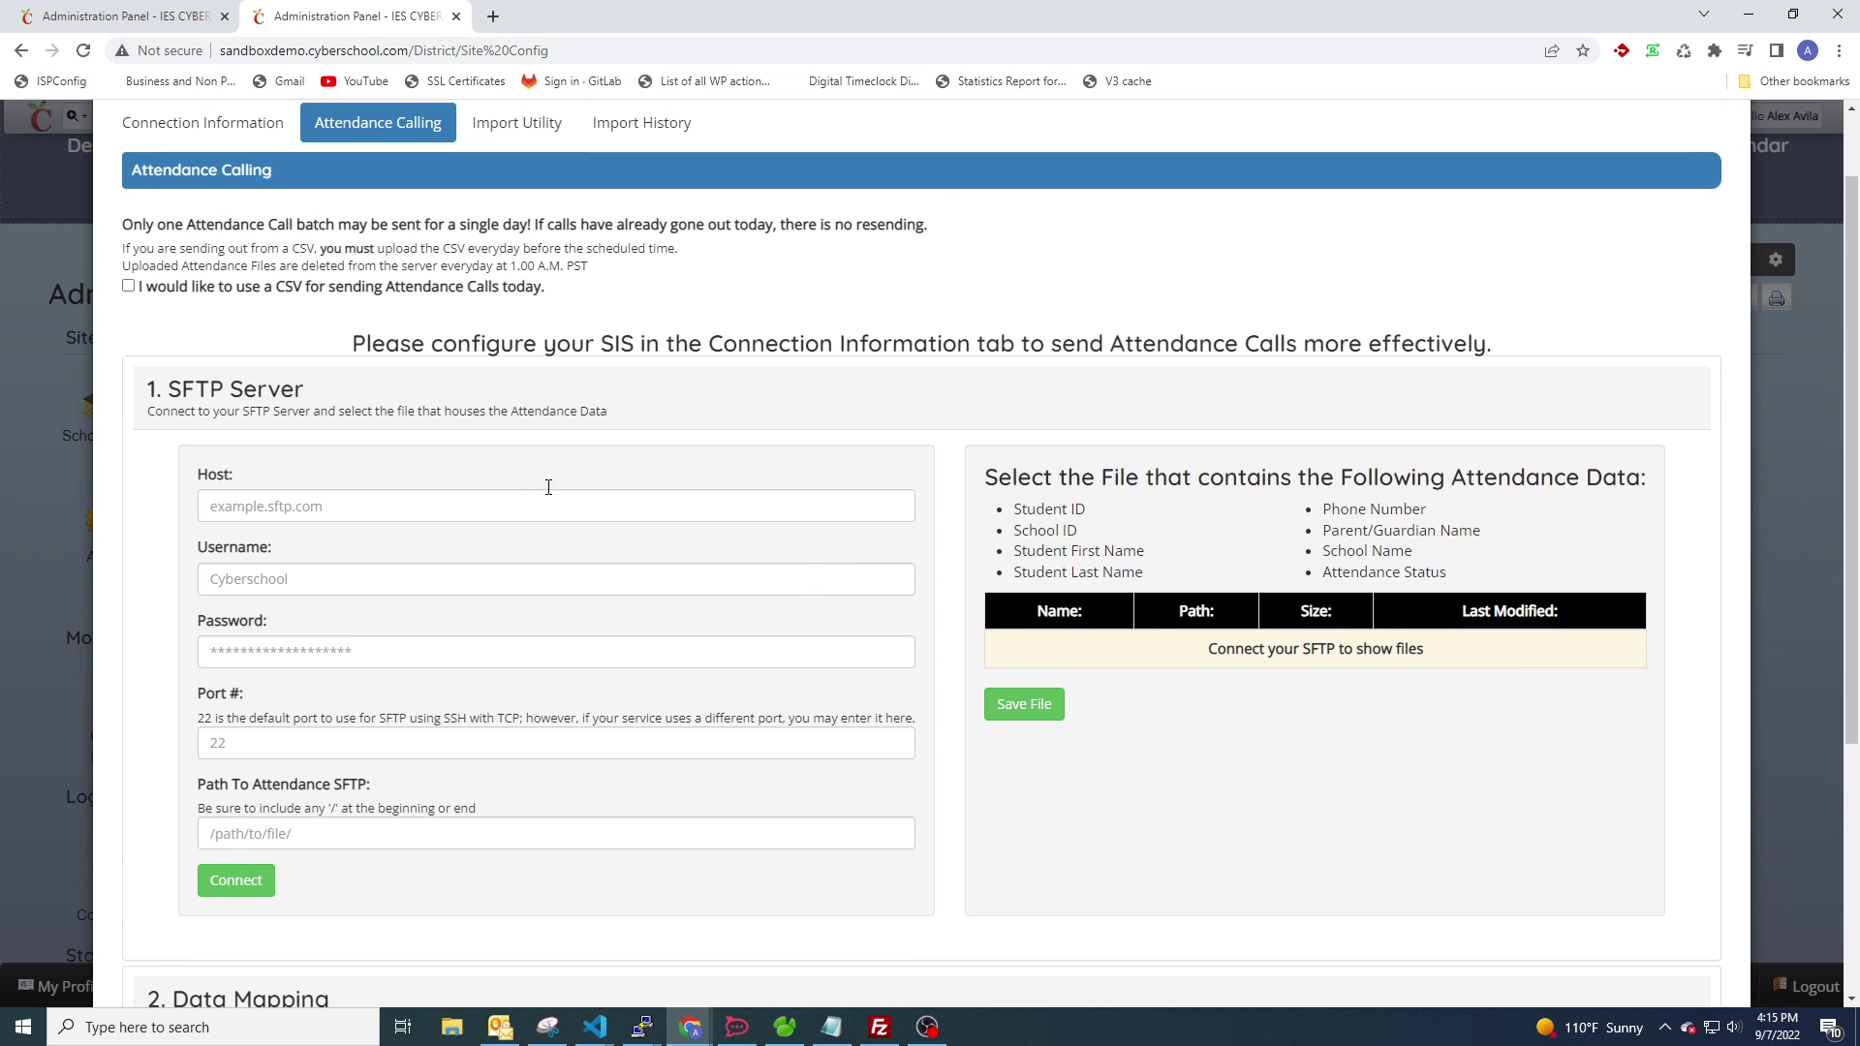
Step: Check Connection Information, and read the Attendance Calling notes on configuring an SIS and sending calls from a CSV
click(203, 123)
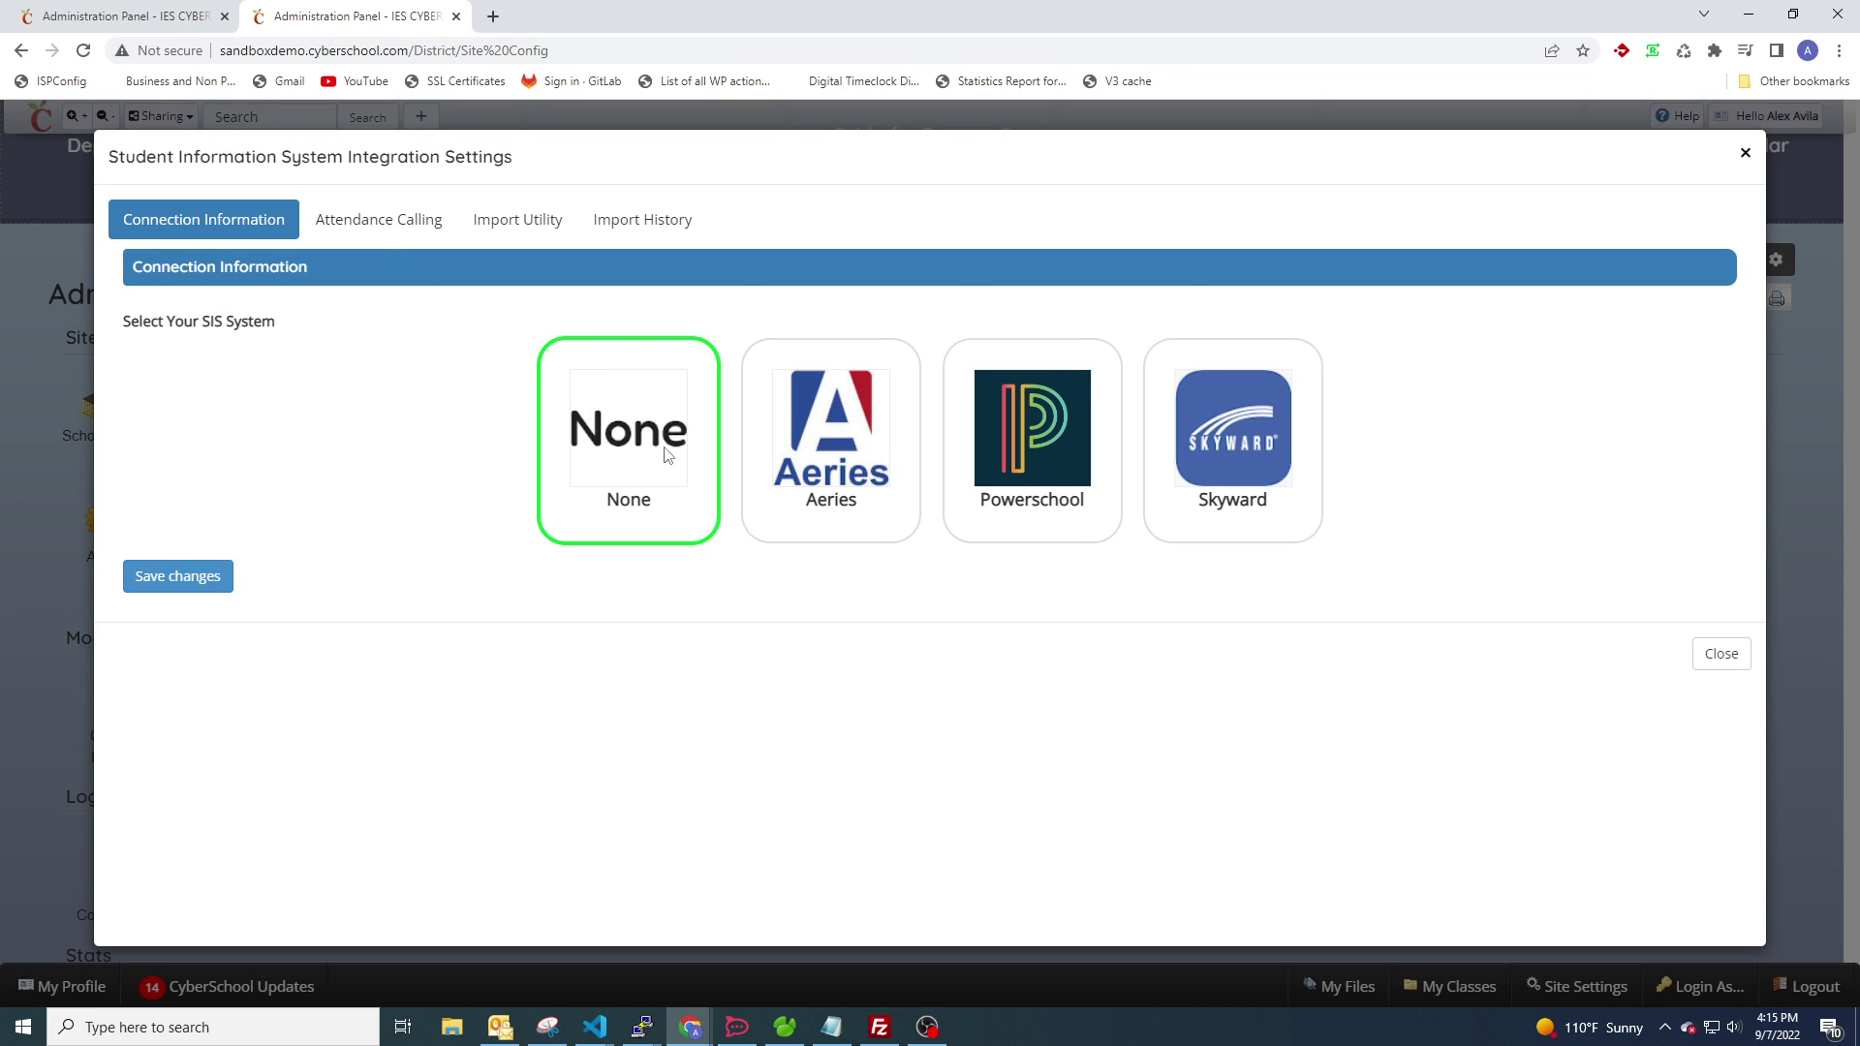
click(364, 222)
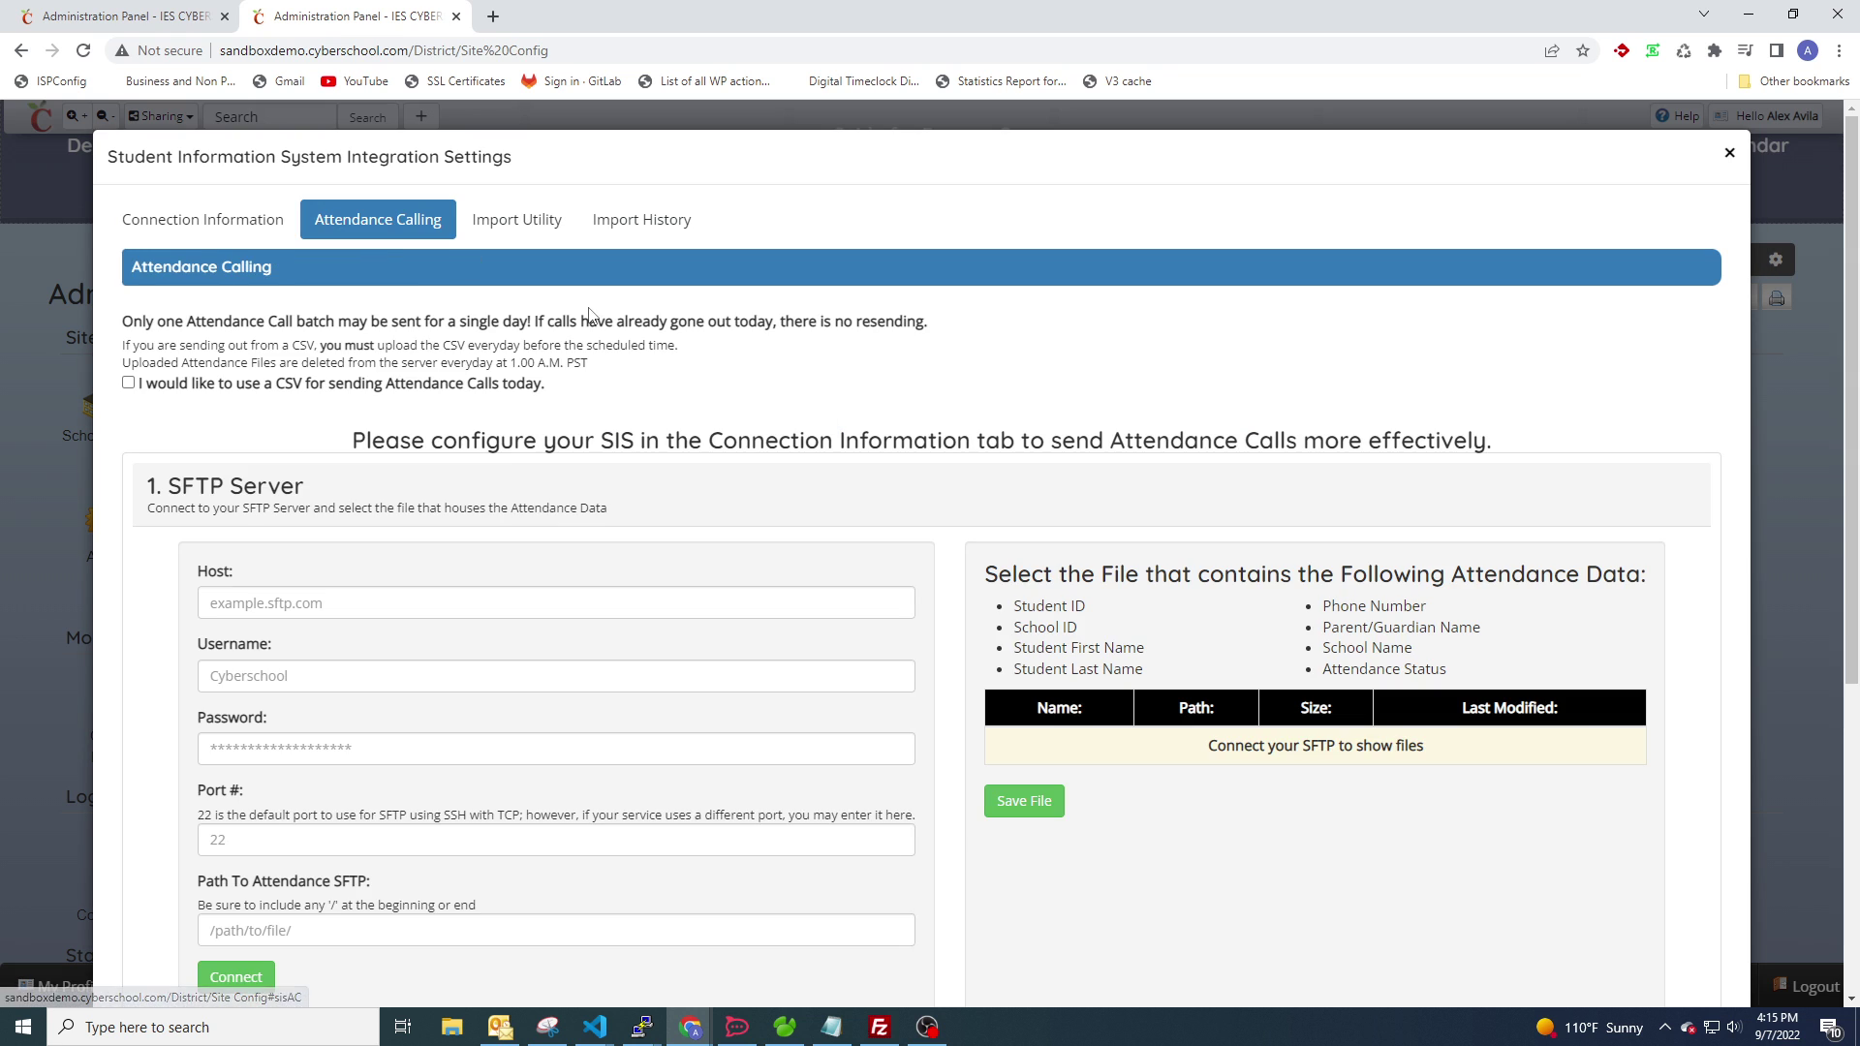
scroll(582, 330, down, 1)
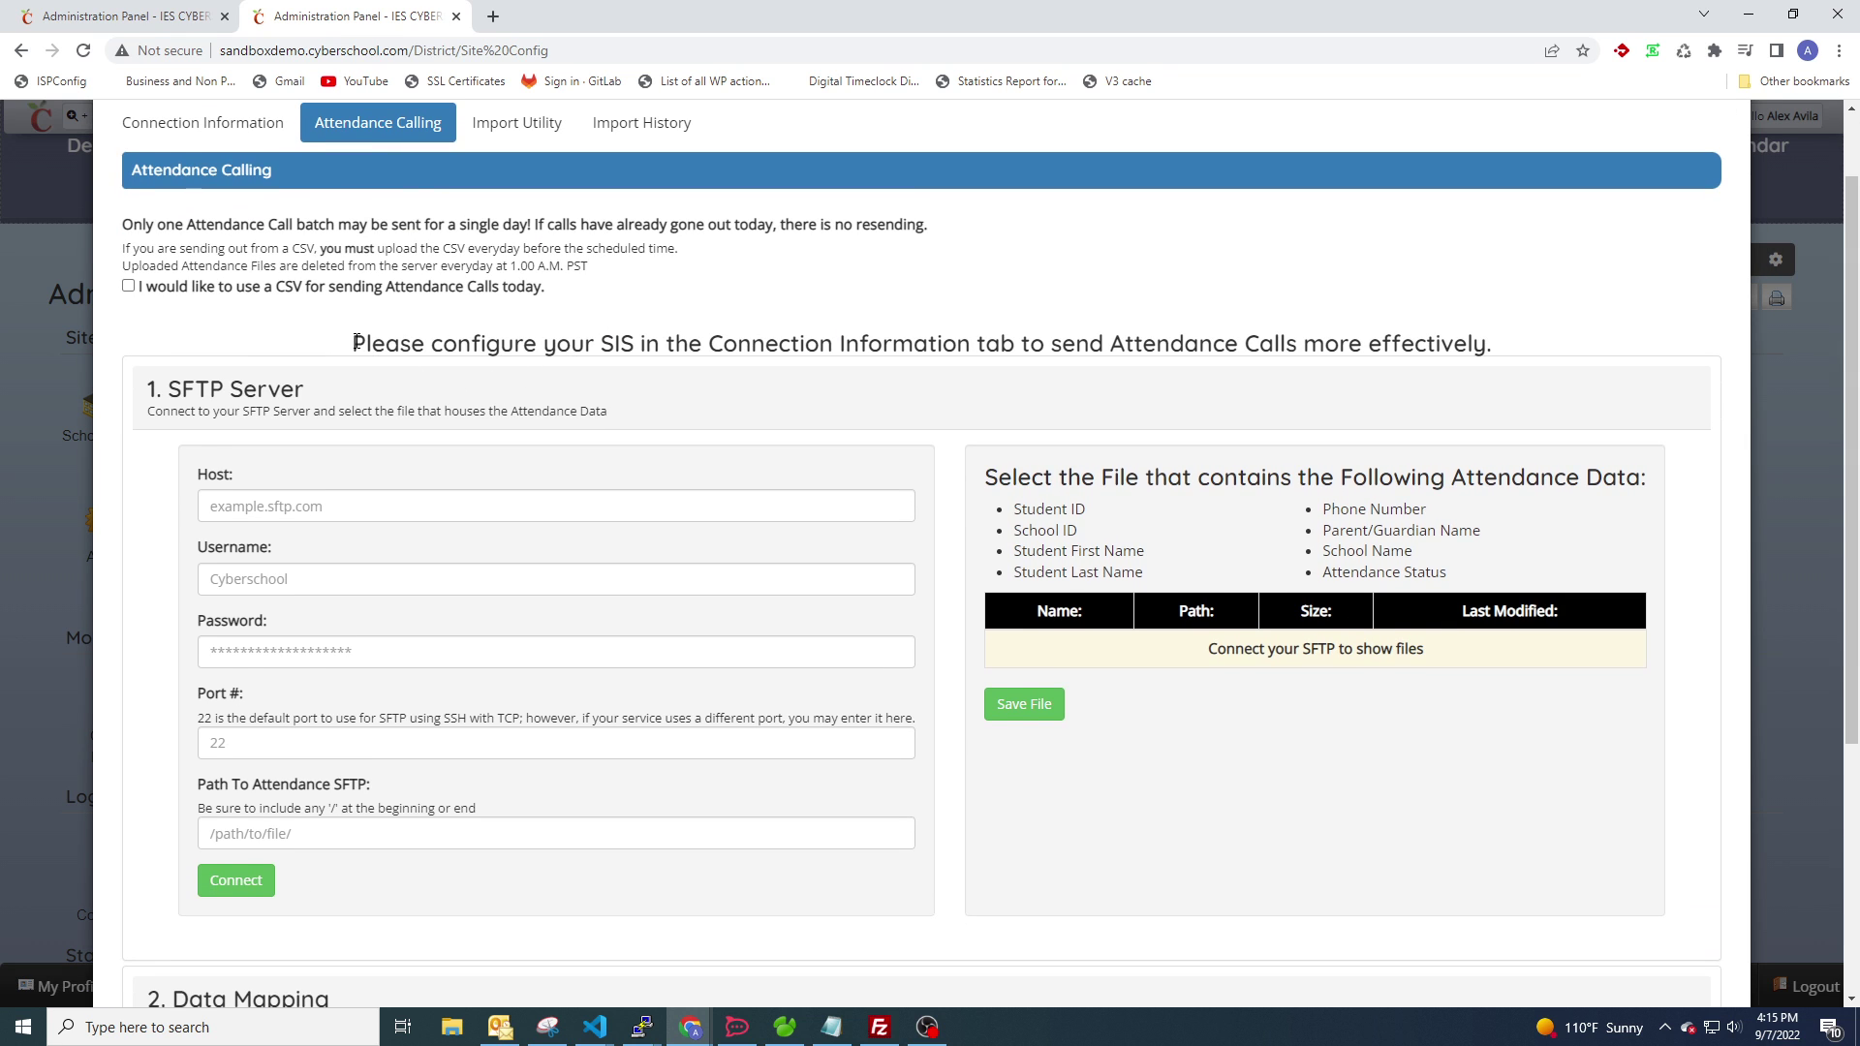
drag(359, 341, 1414, 344)
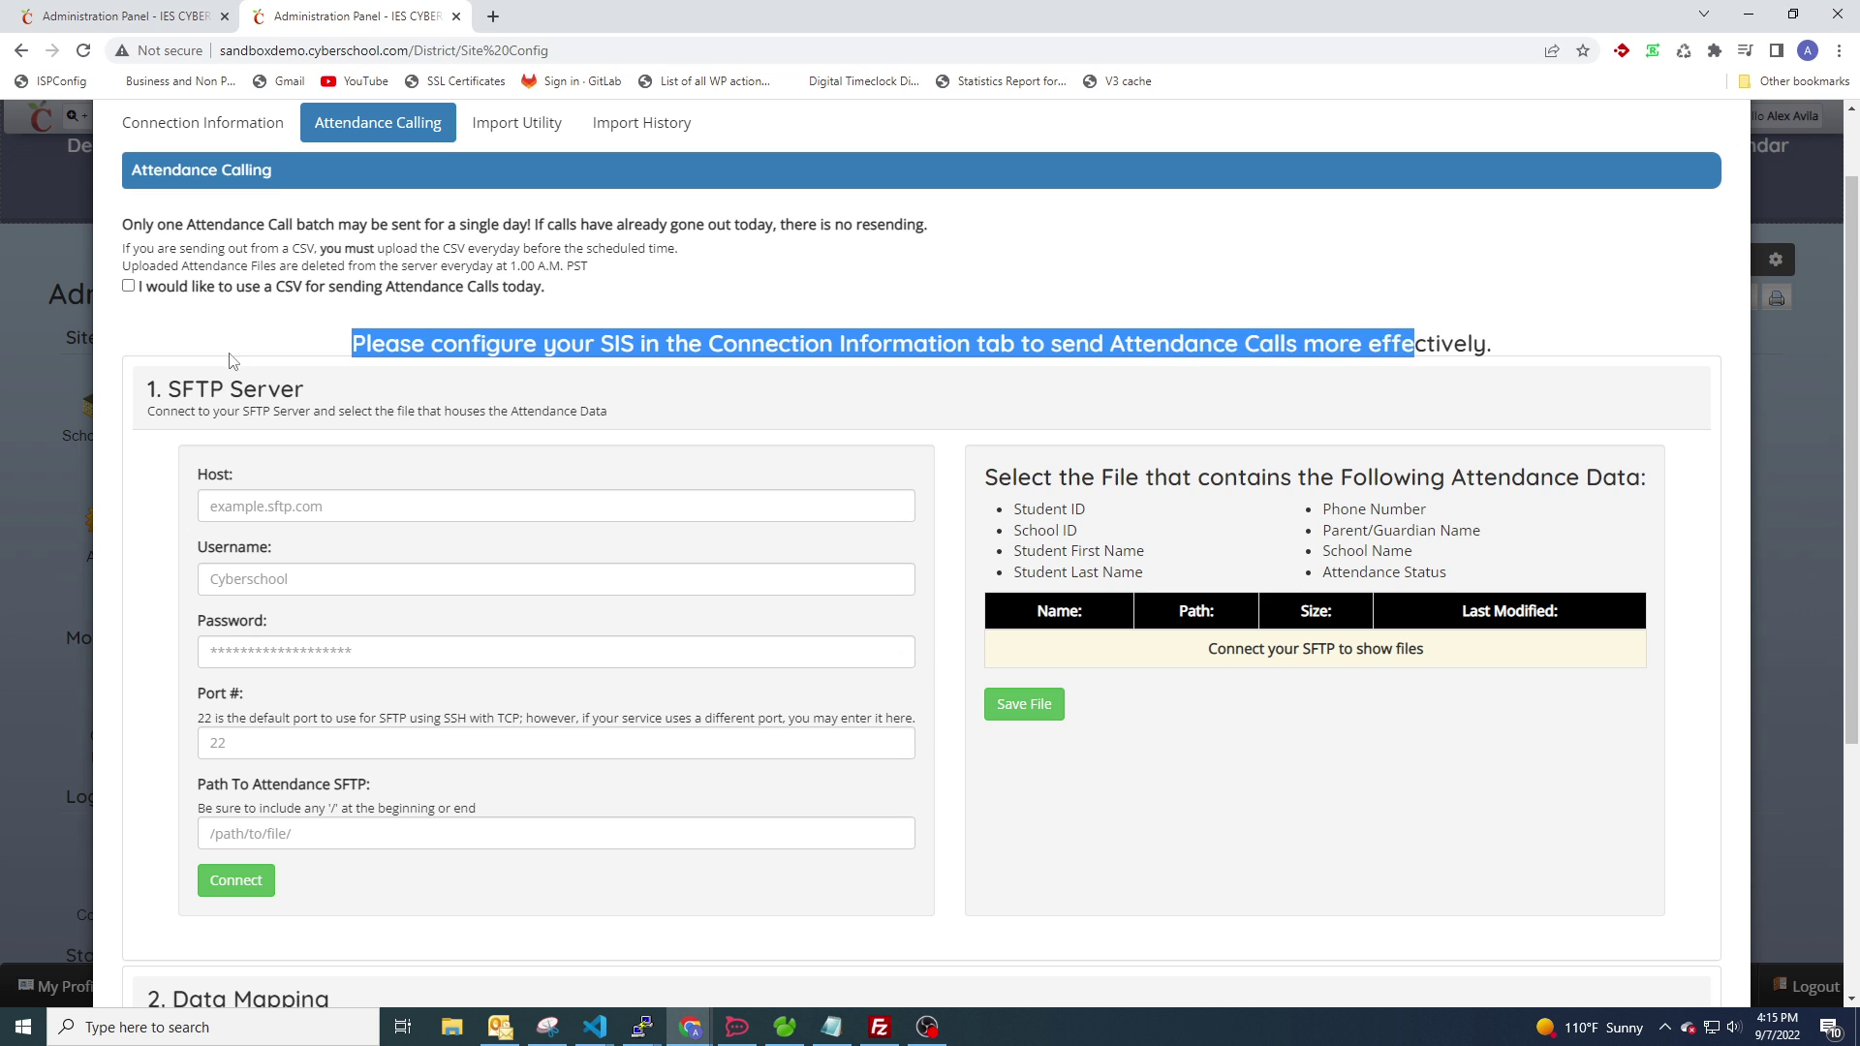
drag(353, 344, 913, 330)
click(912, 330)
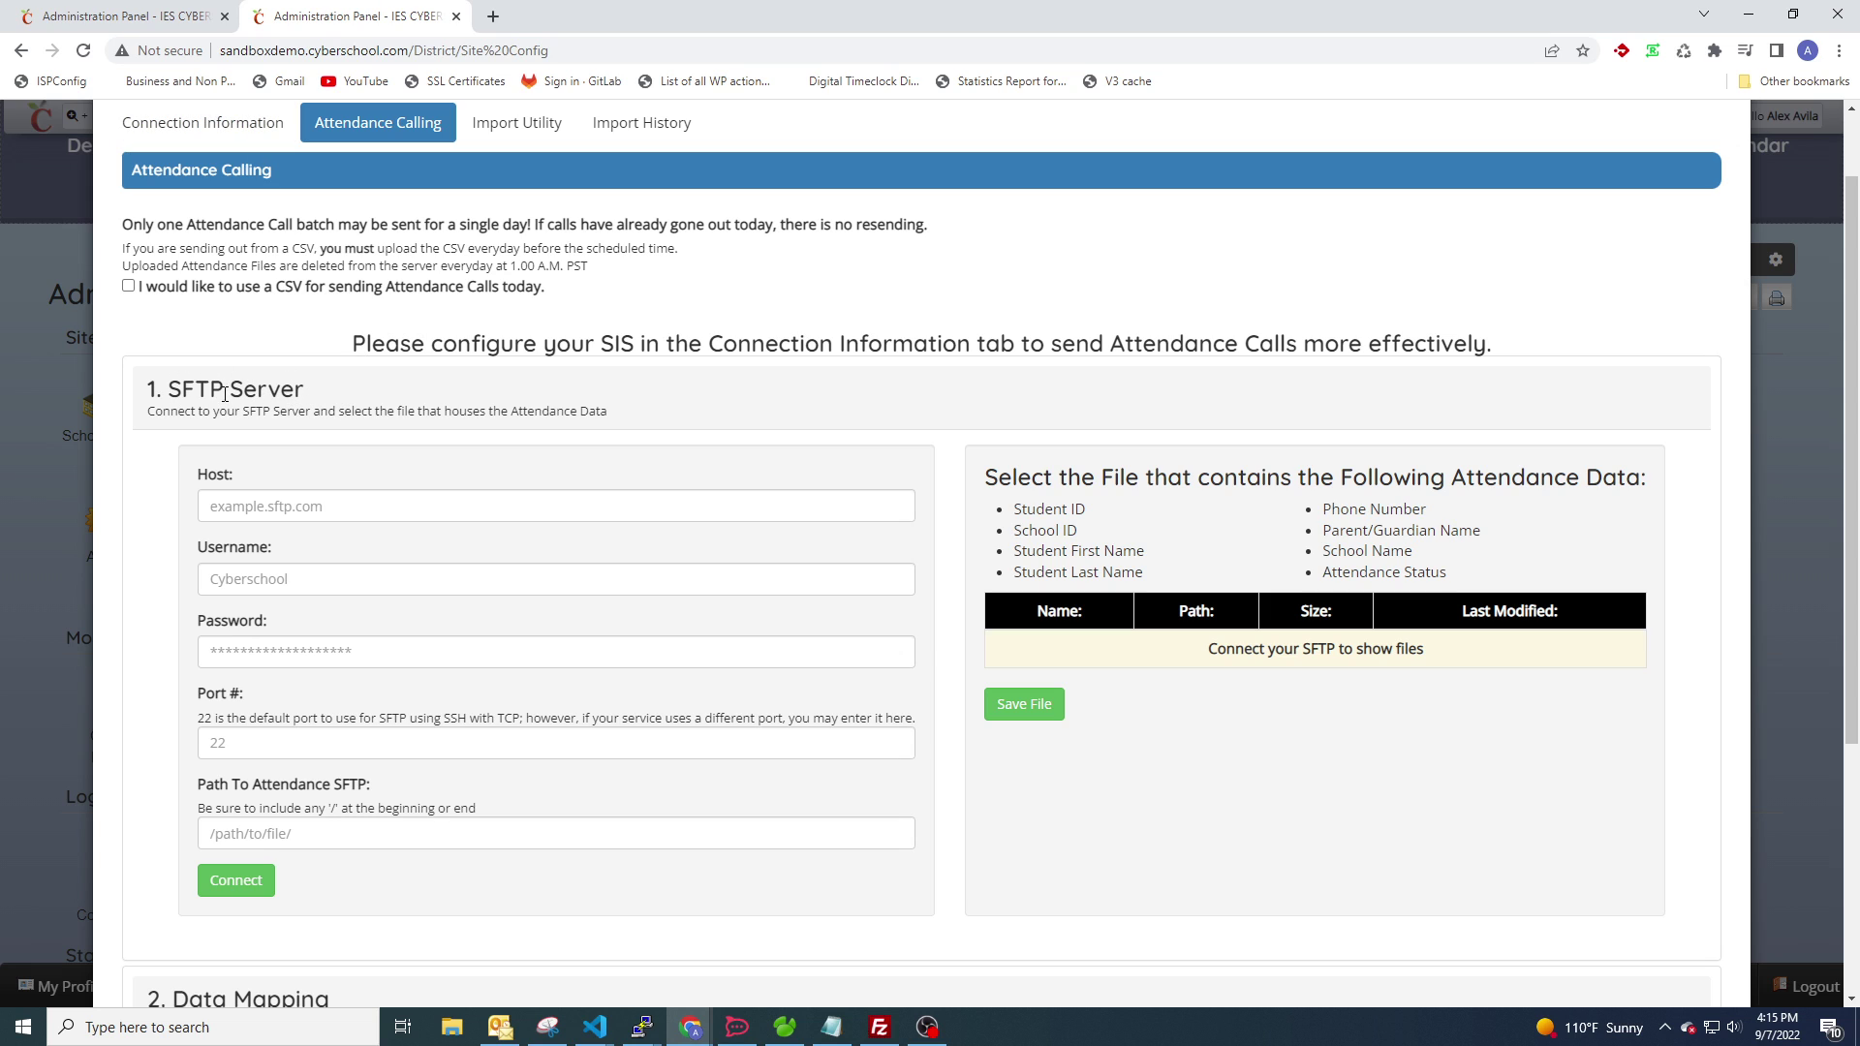
drag(122, 225, 175, 288)
click(465, 293)
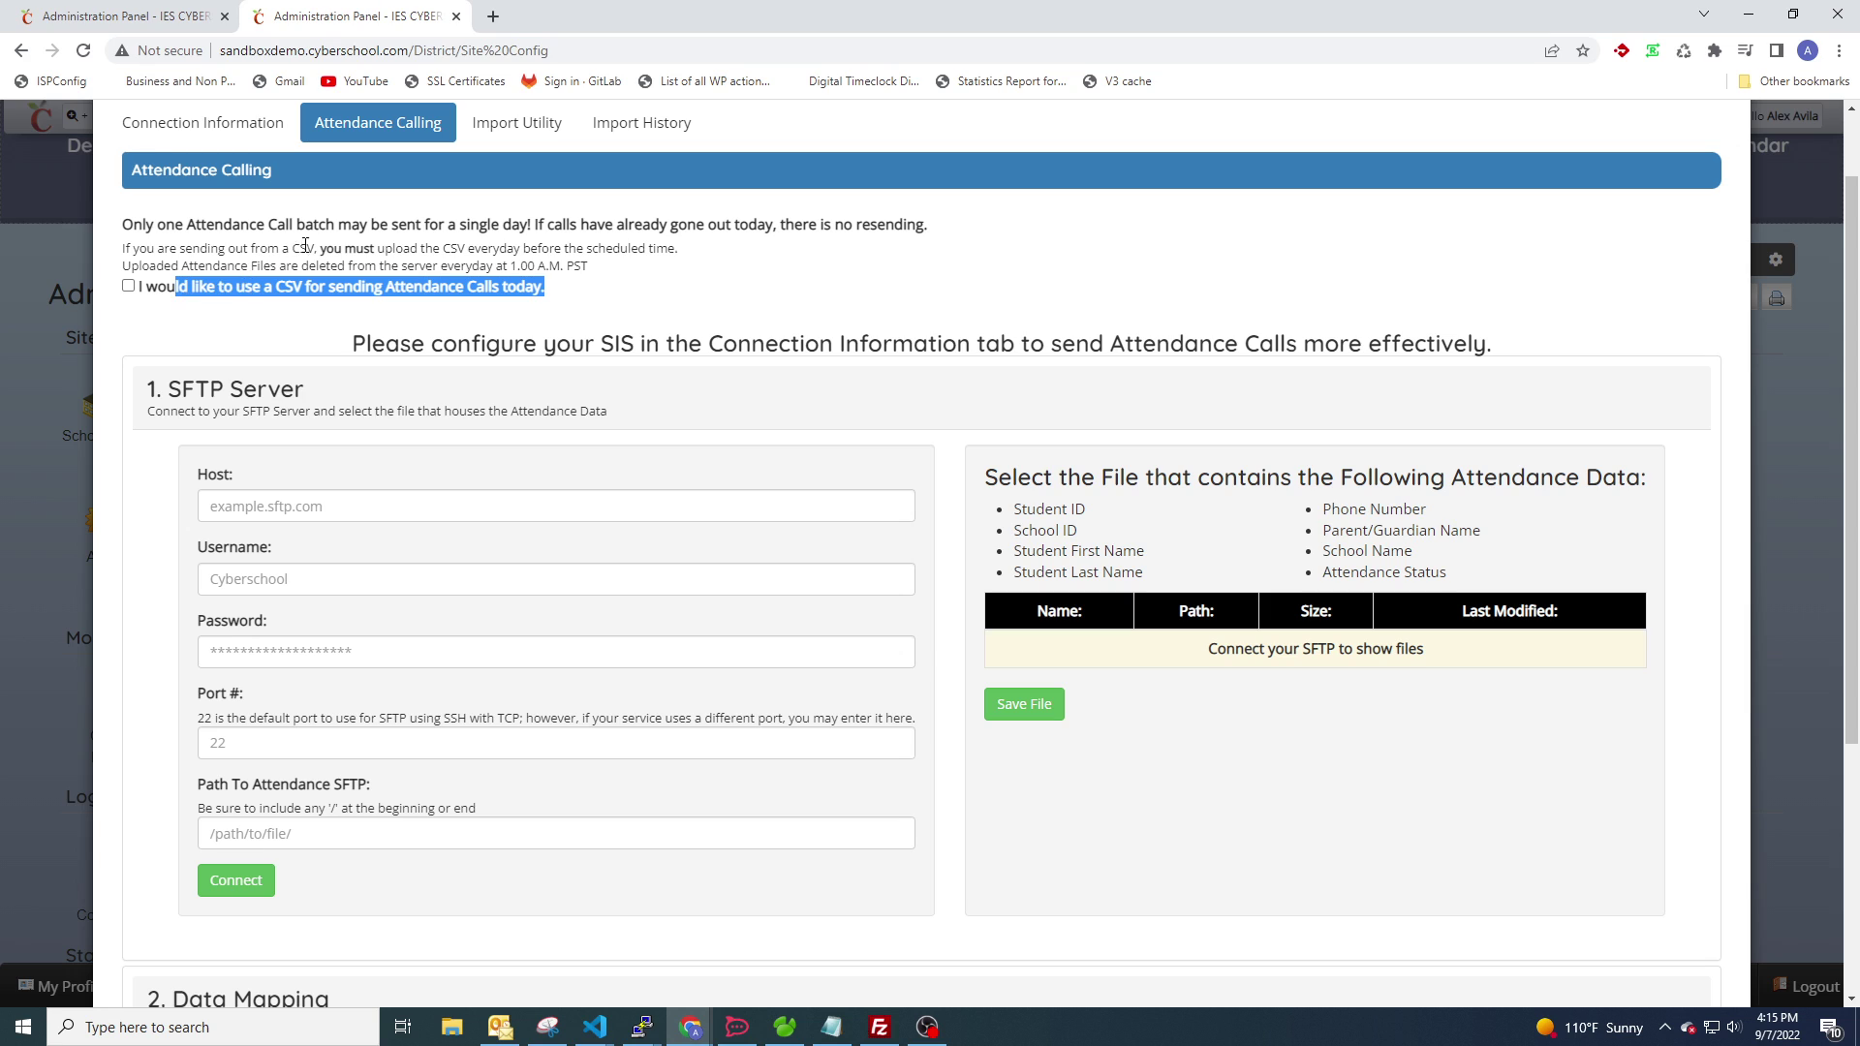
click(613, 283)
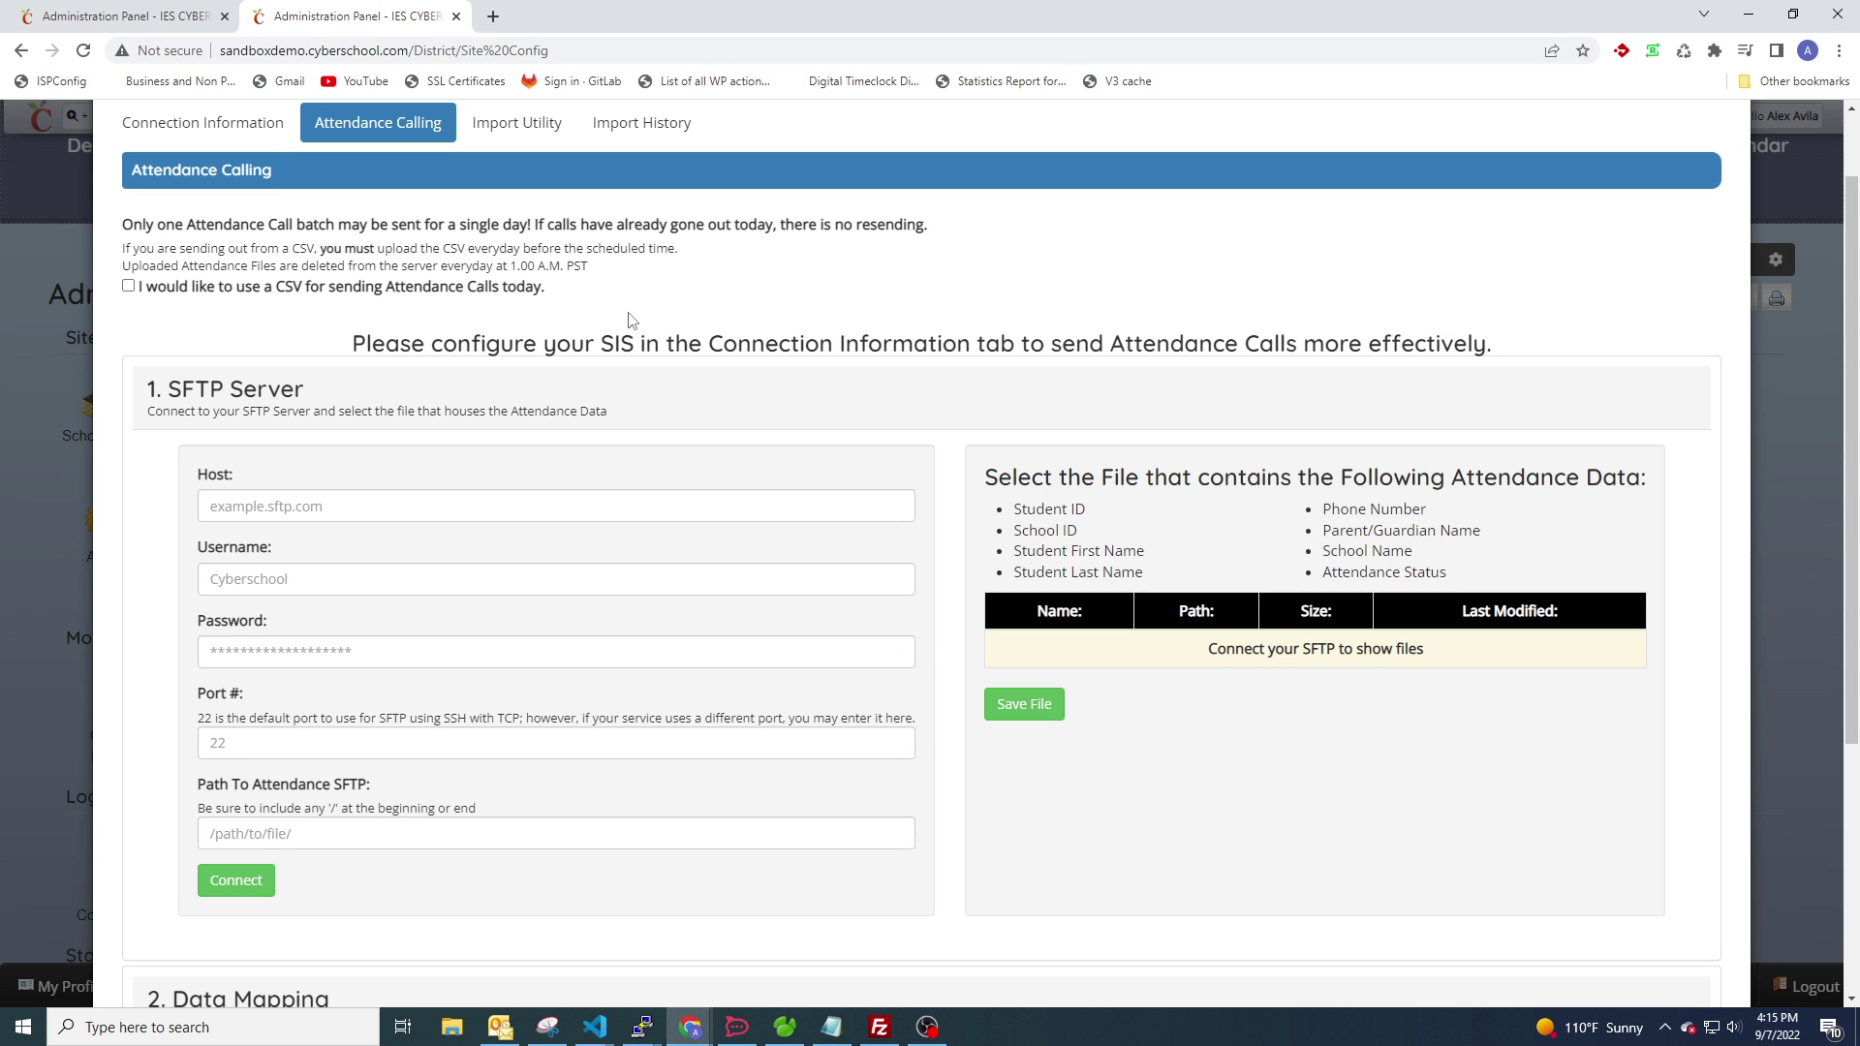
Step: Review the SIS system choices in Connection Information again and return to Attendance Calling
click(214, 125)
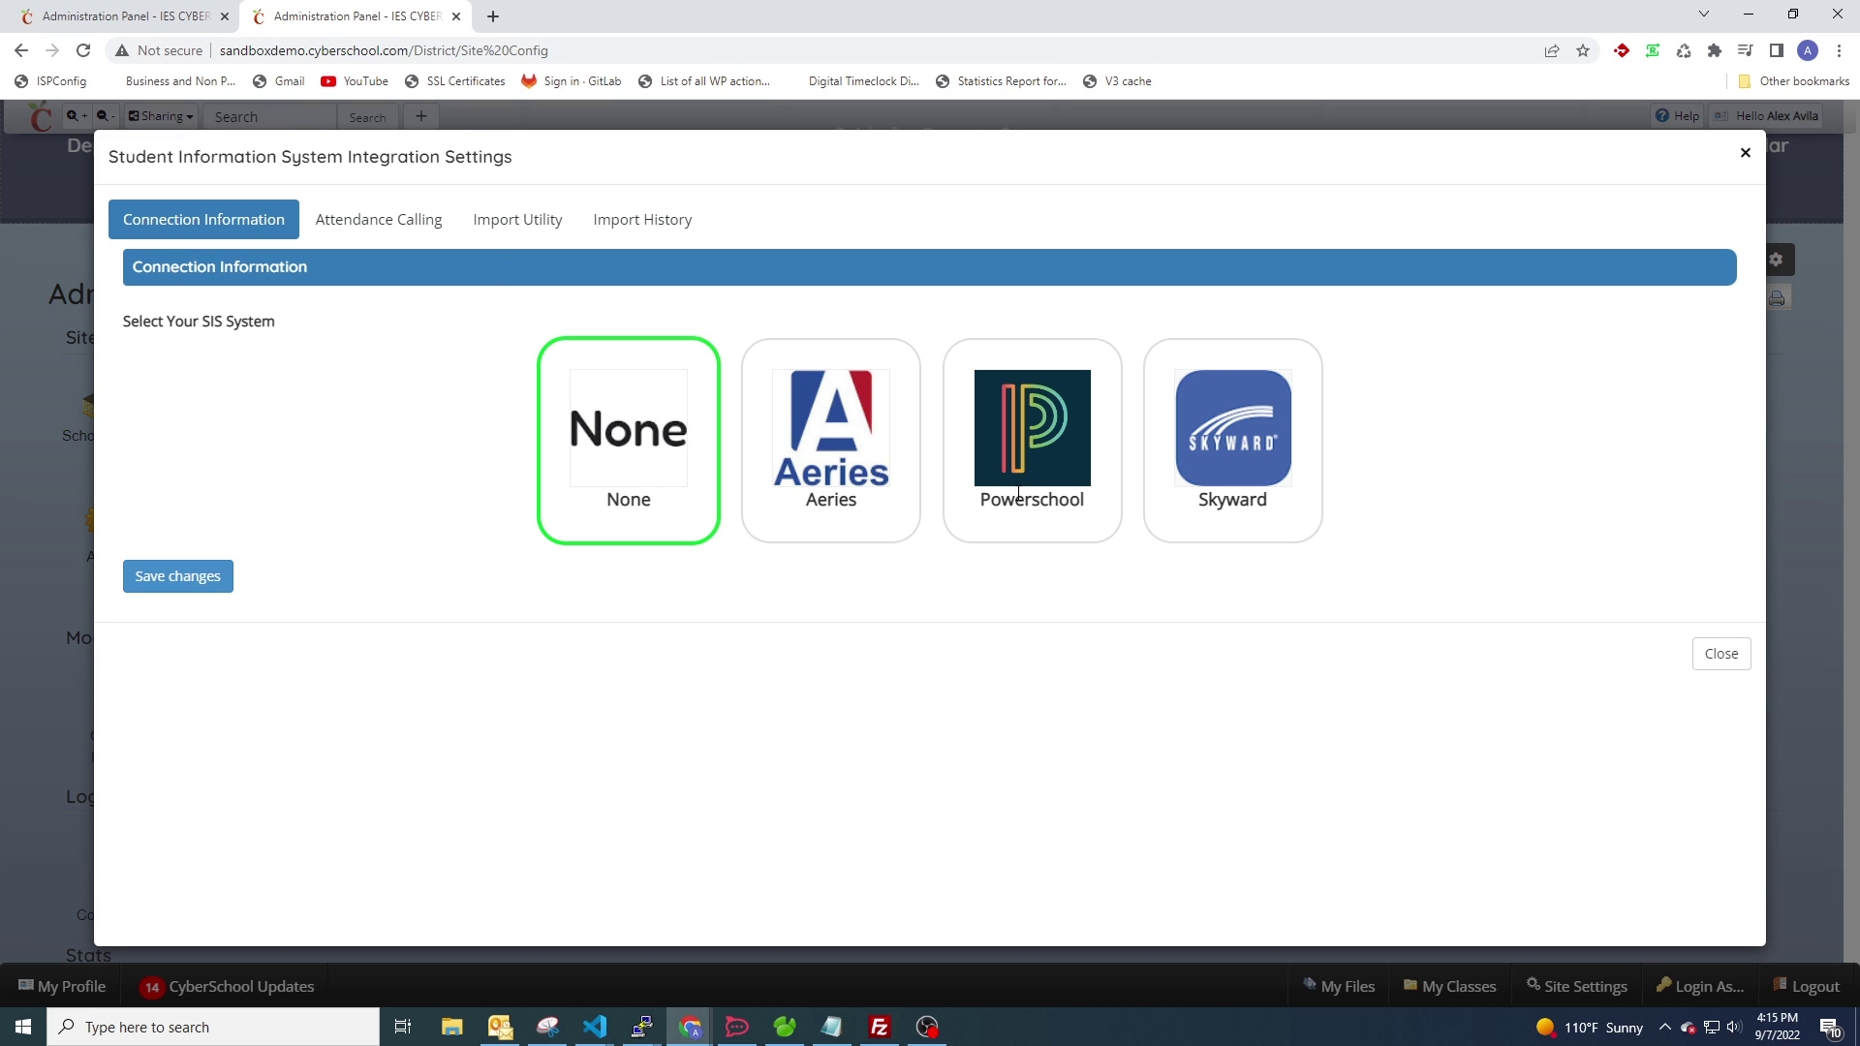
click(386, 223)
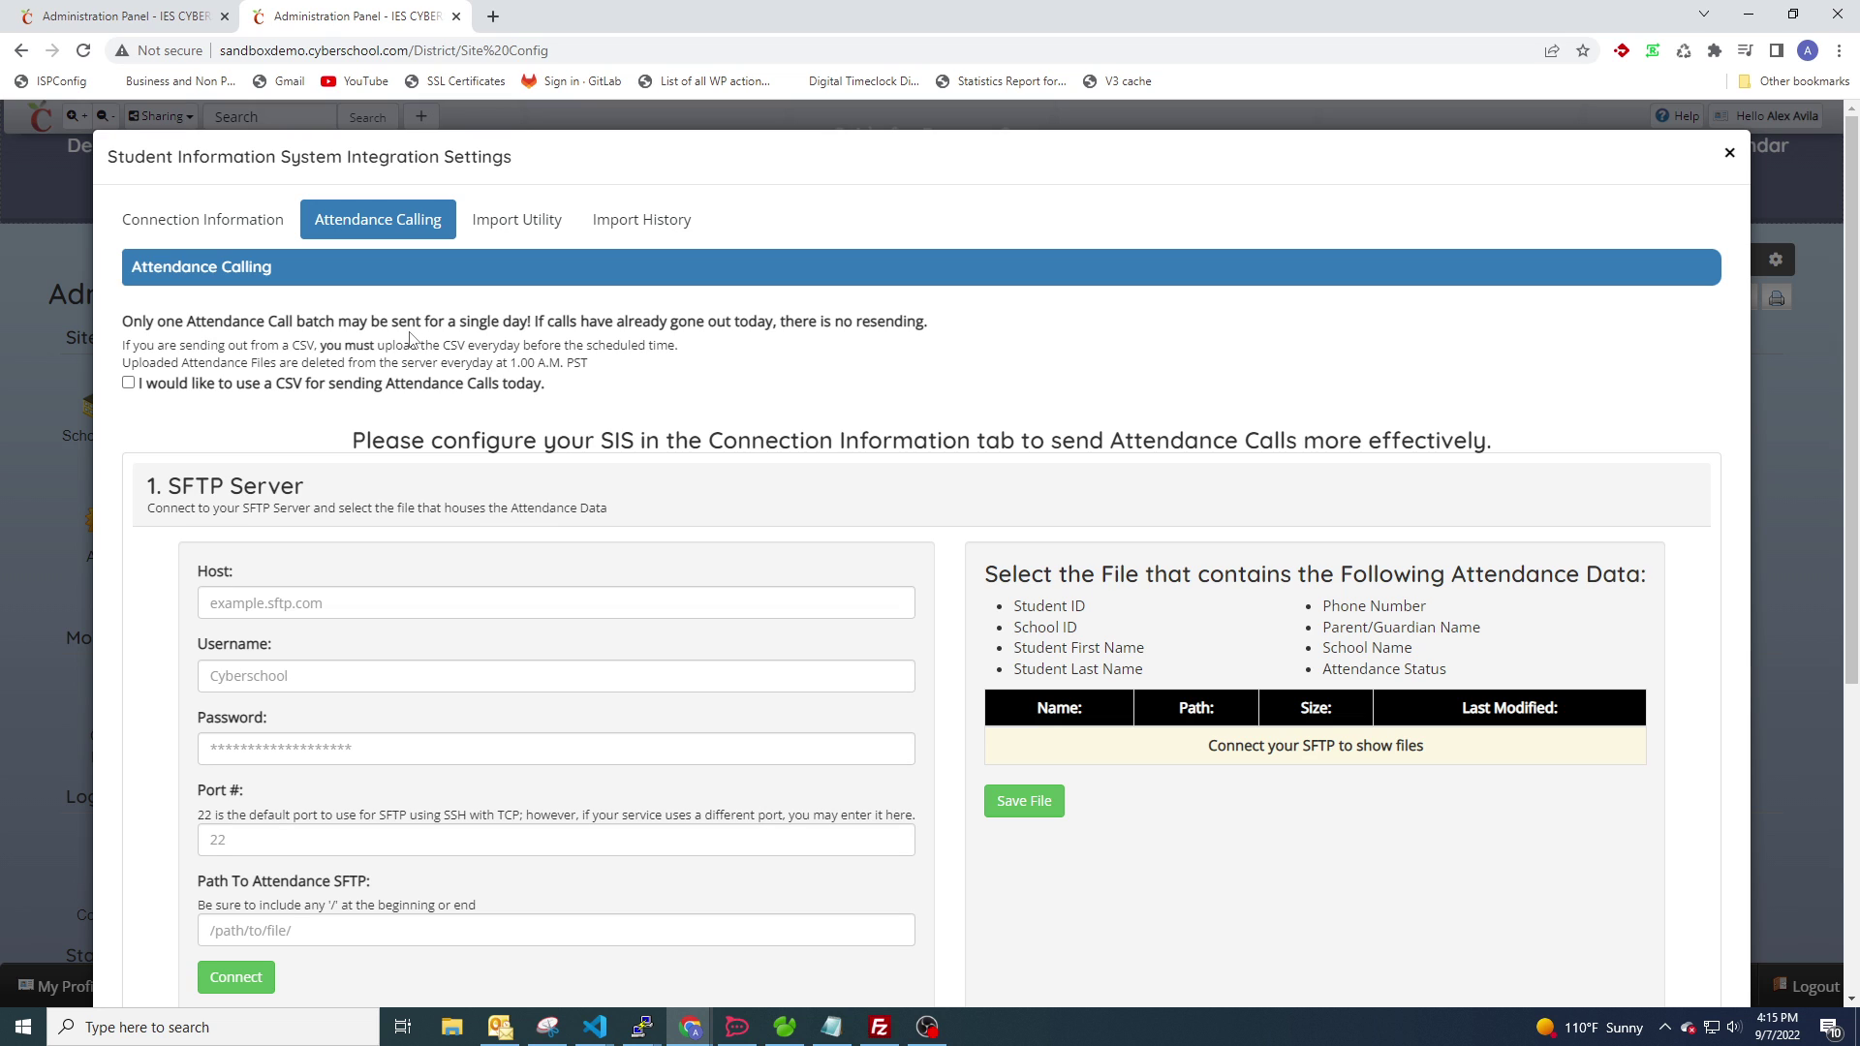
click(232, 221)
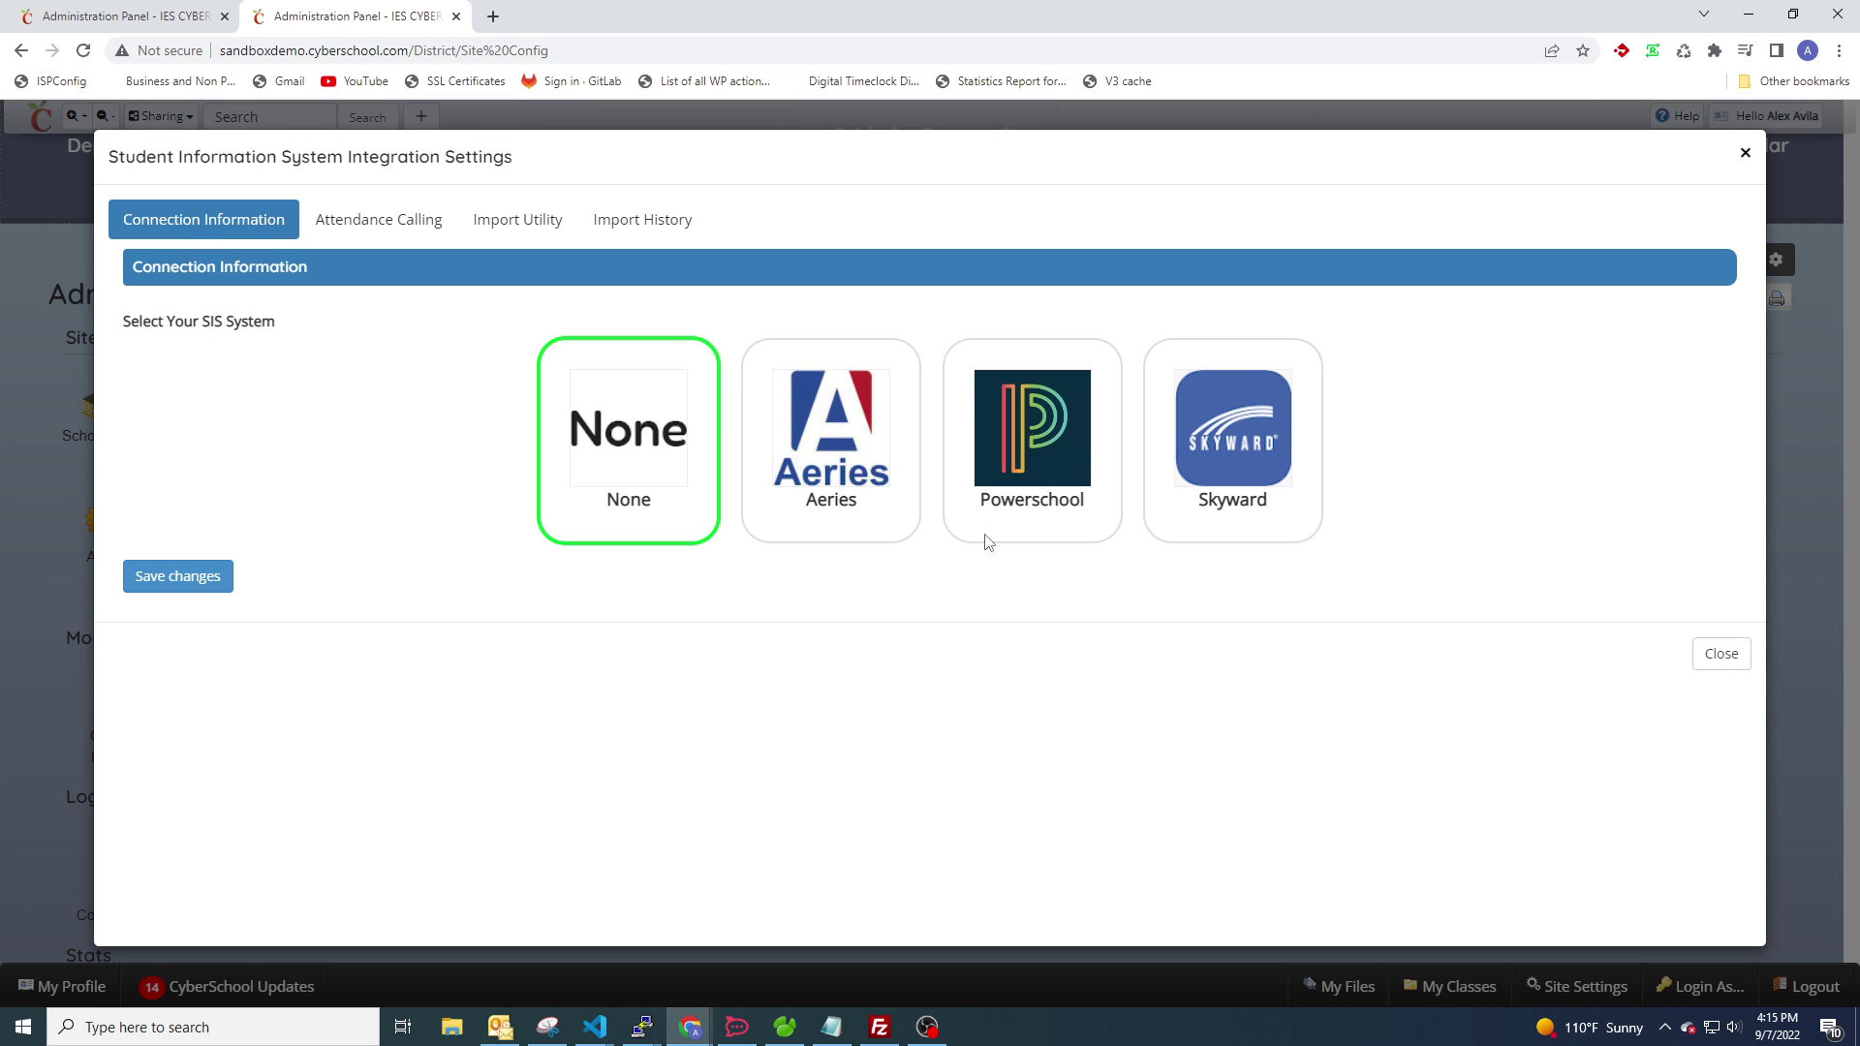
click(373, 221)
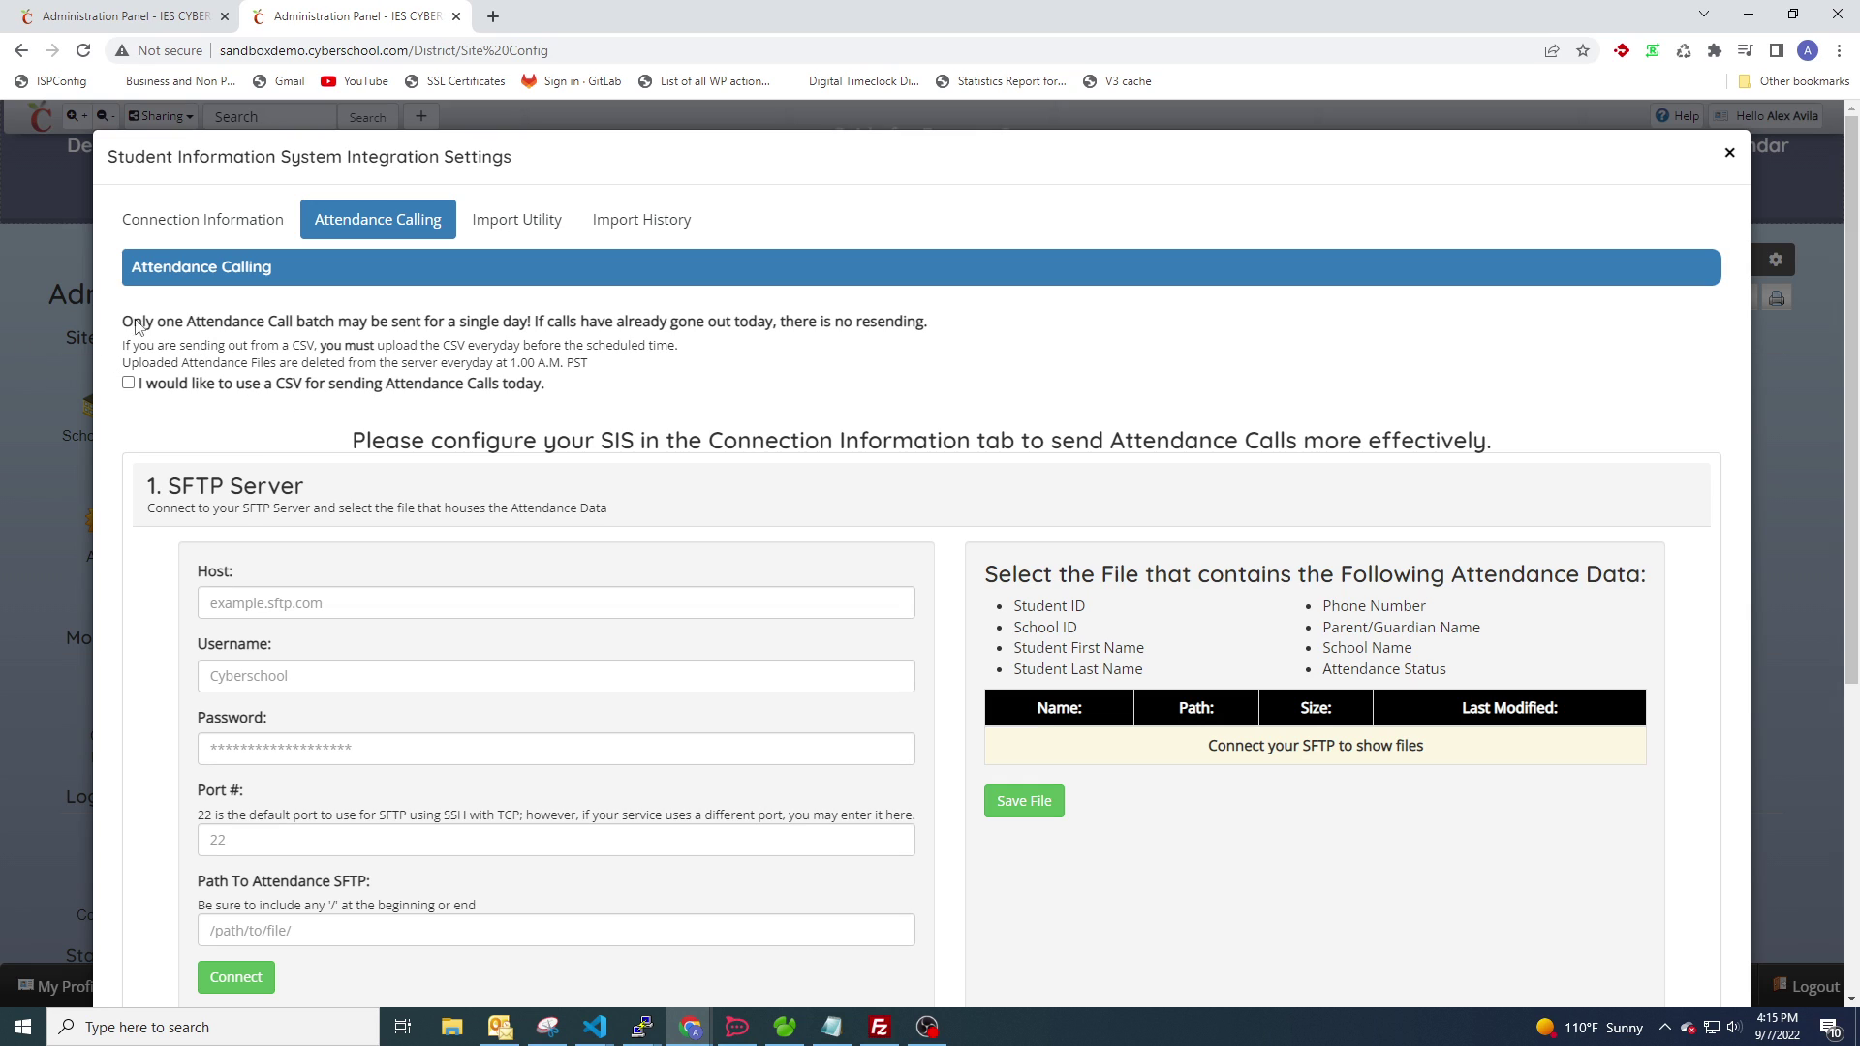
Step: Read the daily CSV upload requirement for attendance calls and look over the SFTP Server section
drag(123, 345, 703, 347)
click(332, 347)
drag(359, 346, 707, 350)
click(718, 354)
scroll(447, 356, down, 1)
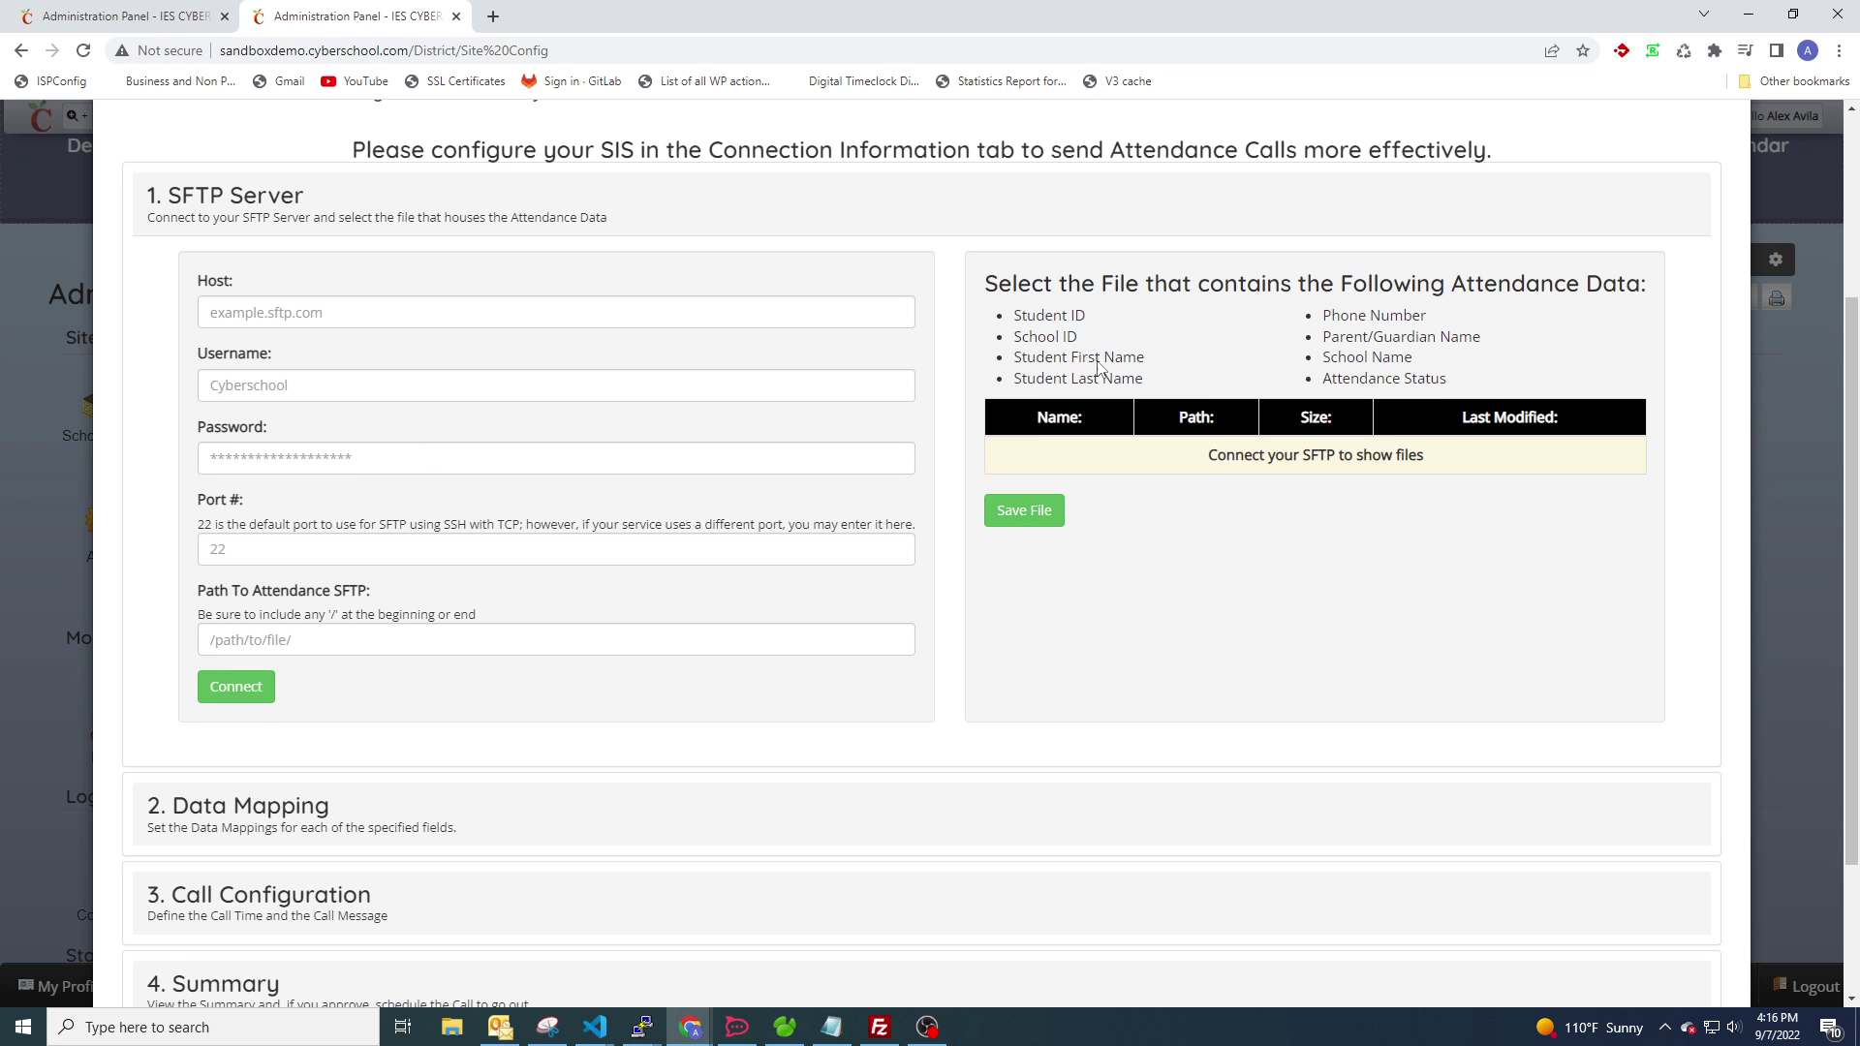
Step: Collapse the SFTP Server section and review the attendance properties and mapping options in the Data Mapping section
scroll(606, 390, down, 1)
scroll(504, 349, up, 2)
click(375, 307)
scroll(372, 302, up, 2)
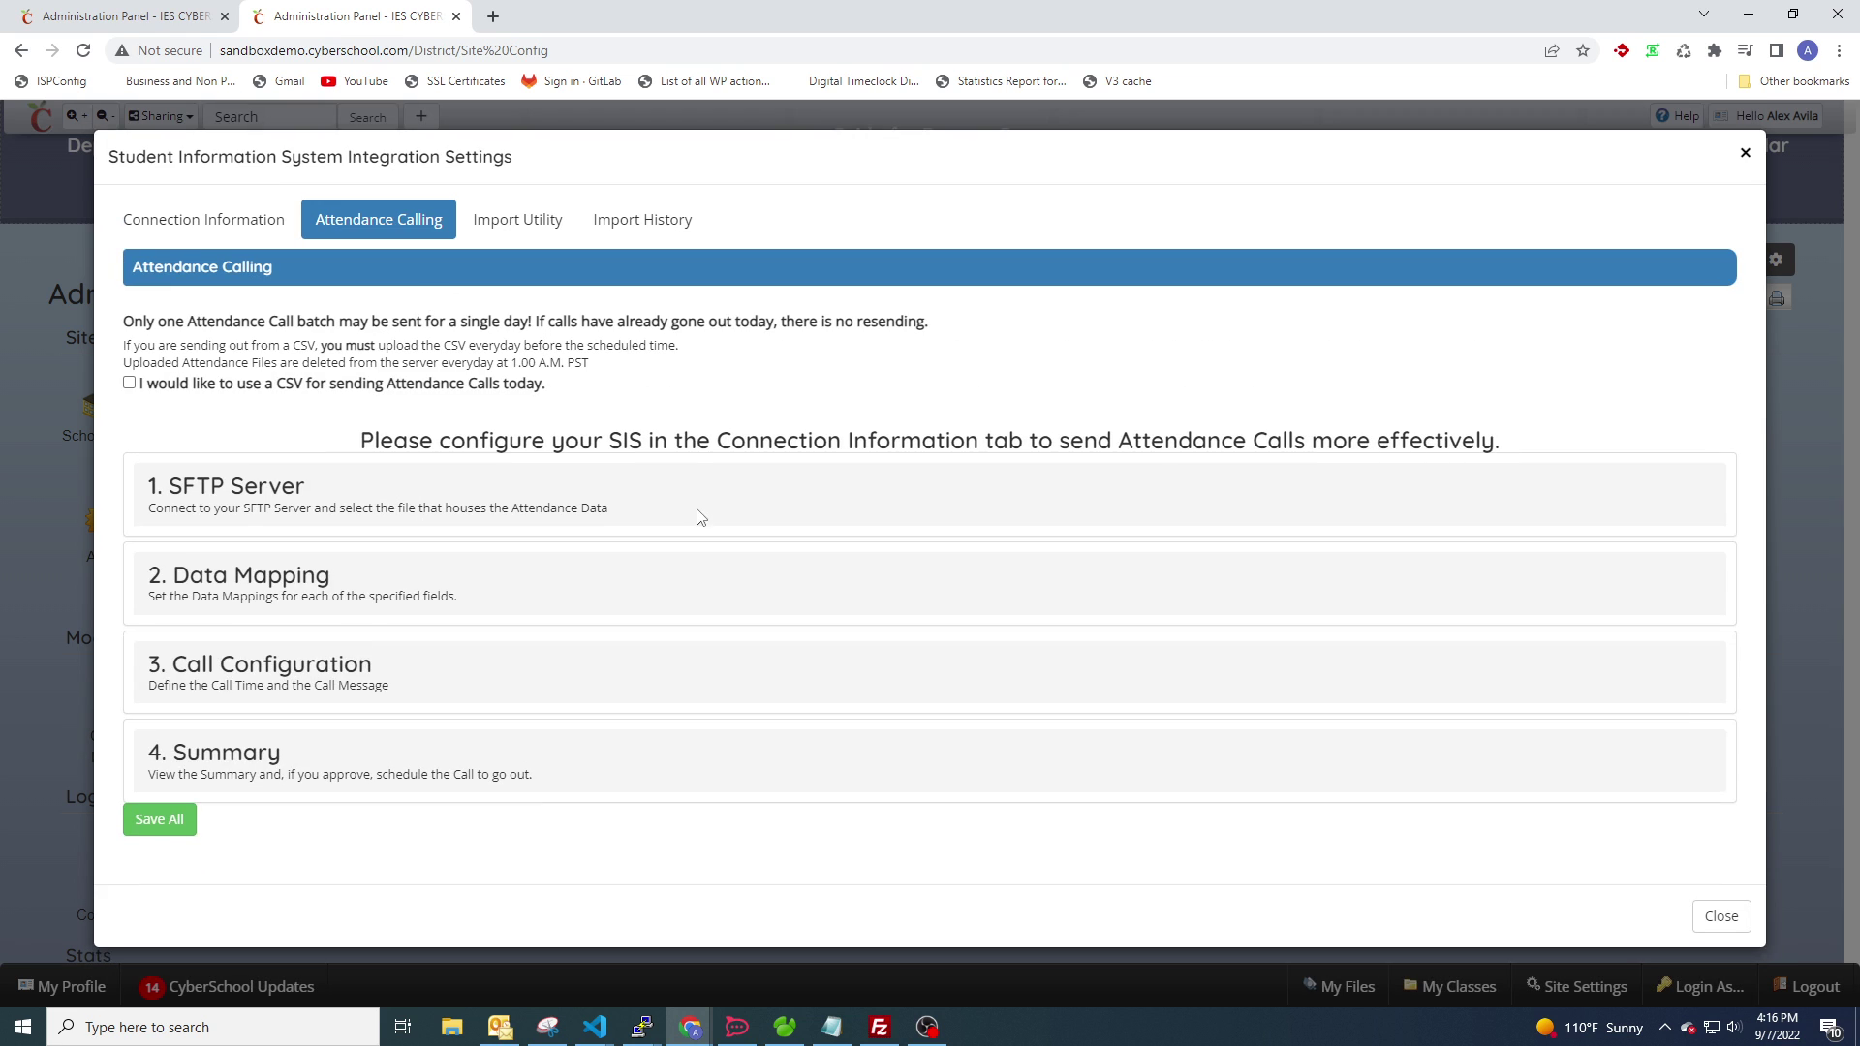
click(365, 586)
scroll(213, 504, down, 2)
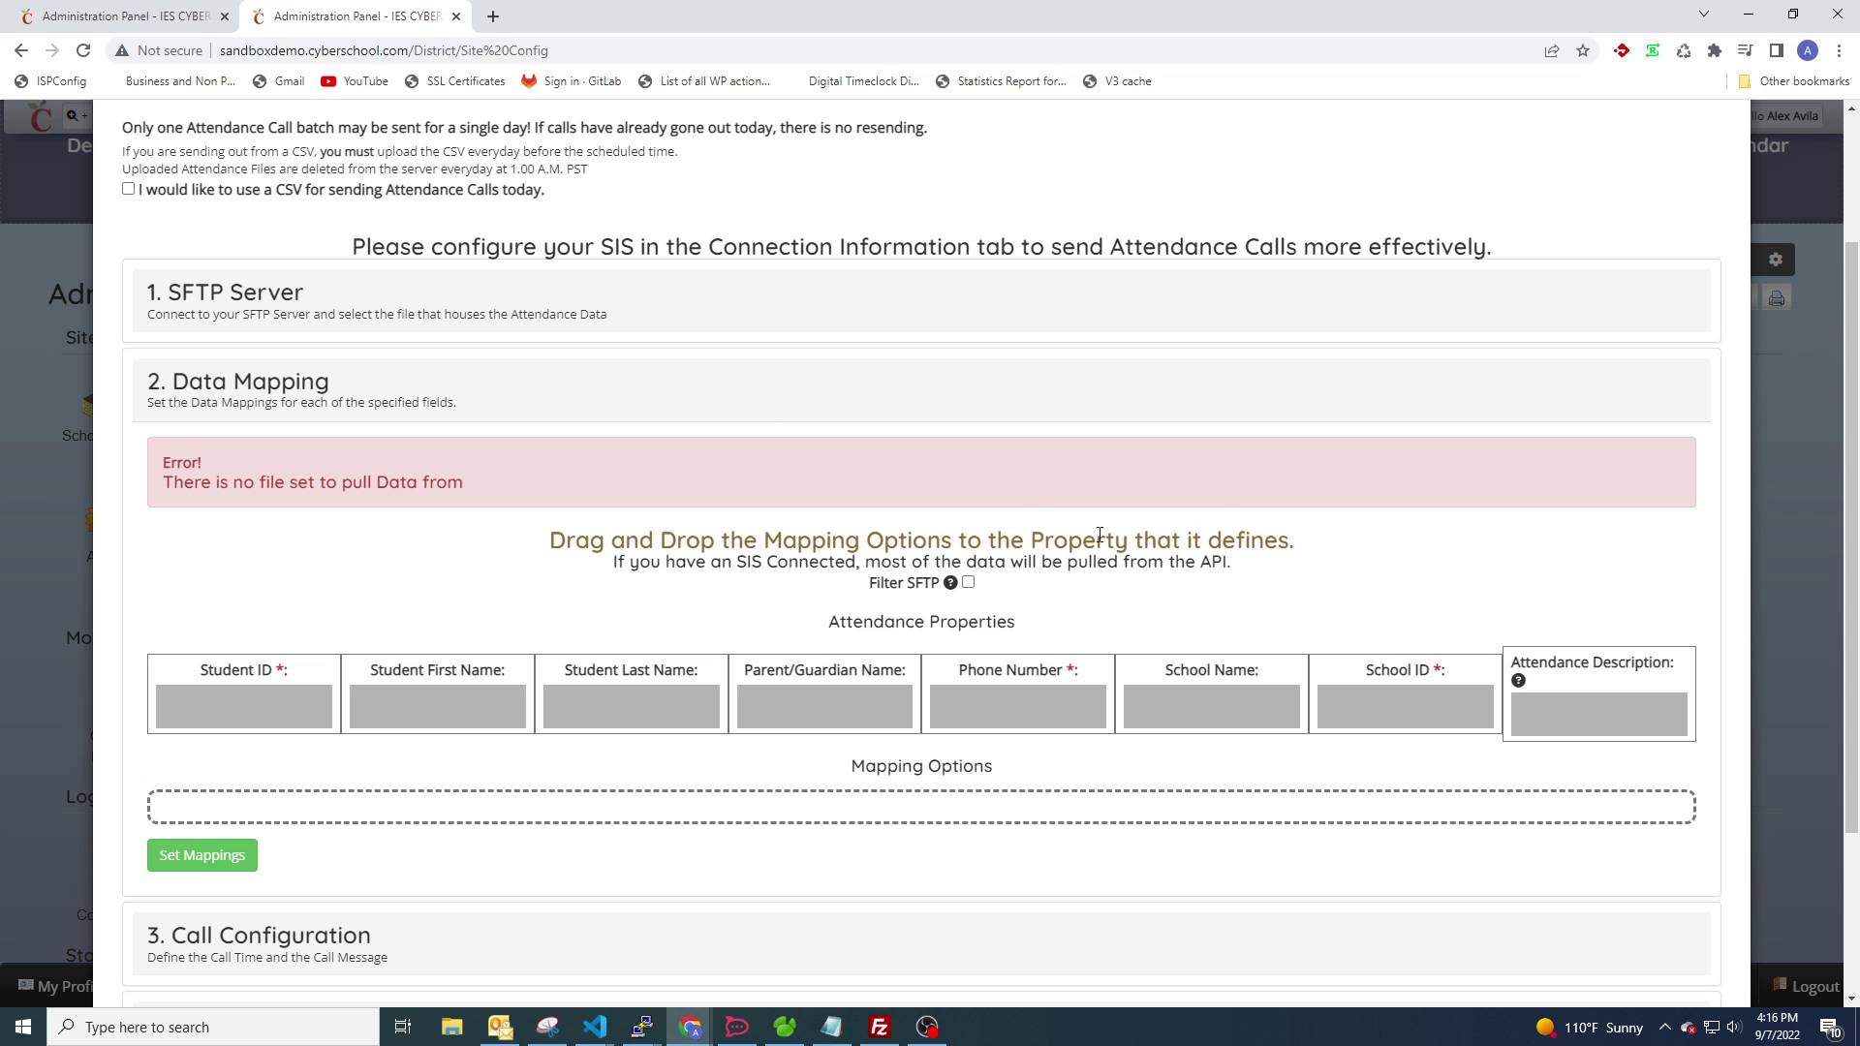
click(354, 403)
Step: Review the call time and call message settings in the Call Configuration section, and collapse it
click(386, 685)
scroll(548, 635, down, 3)
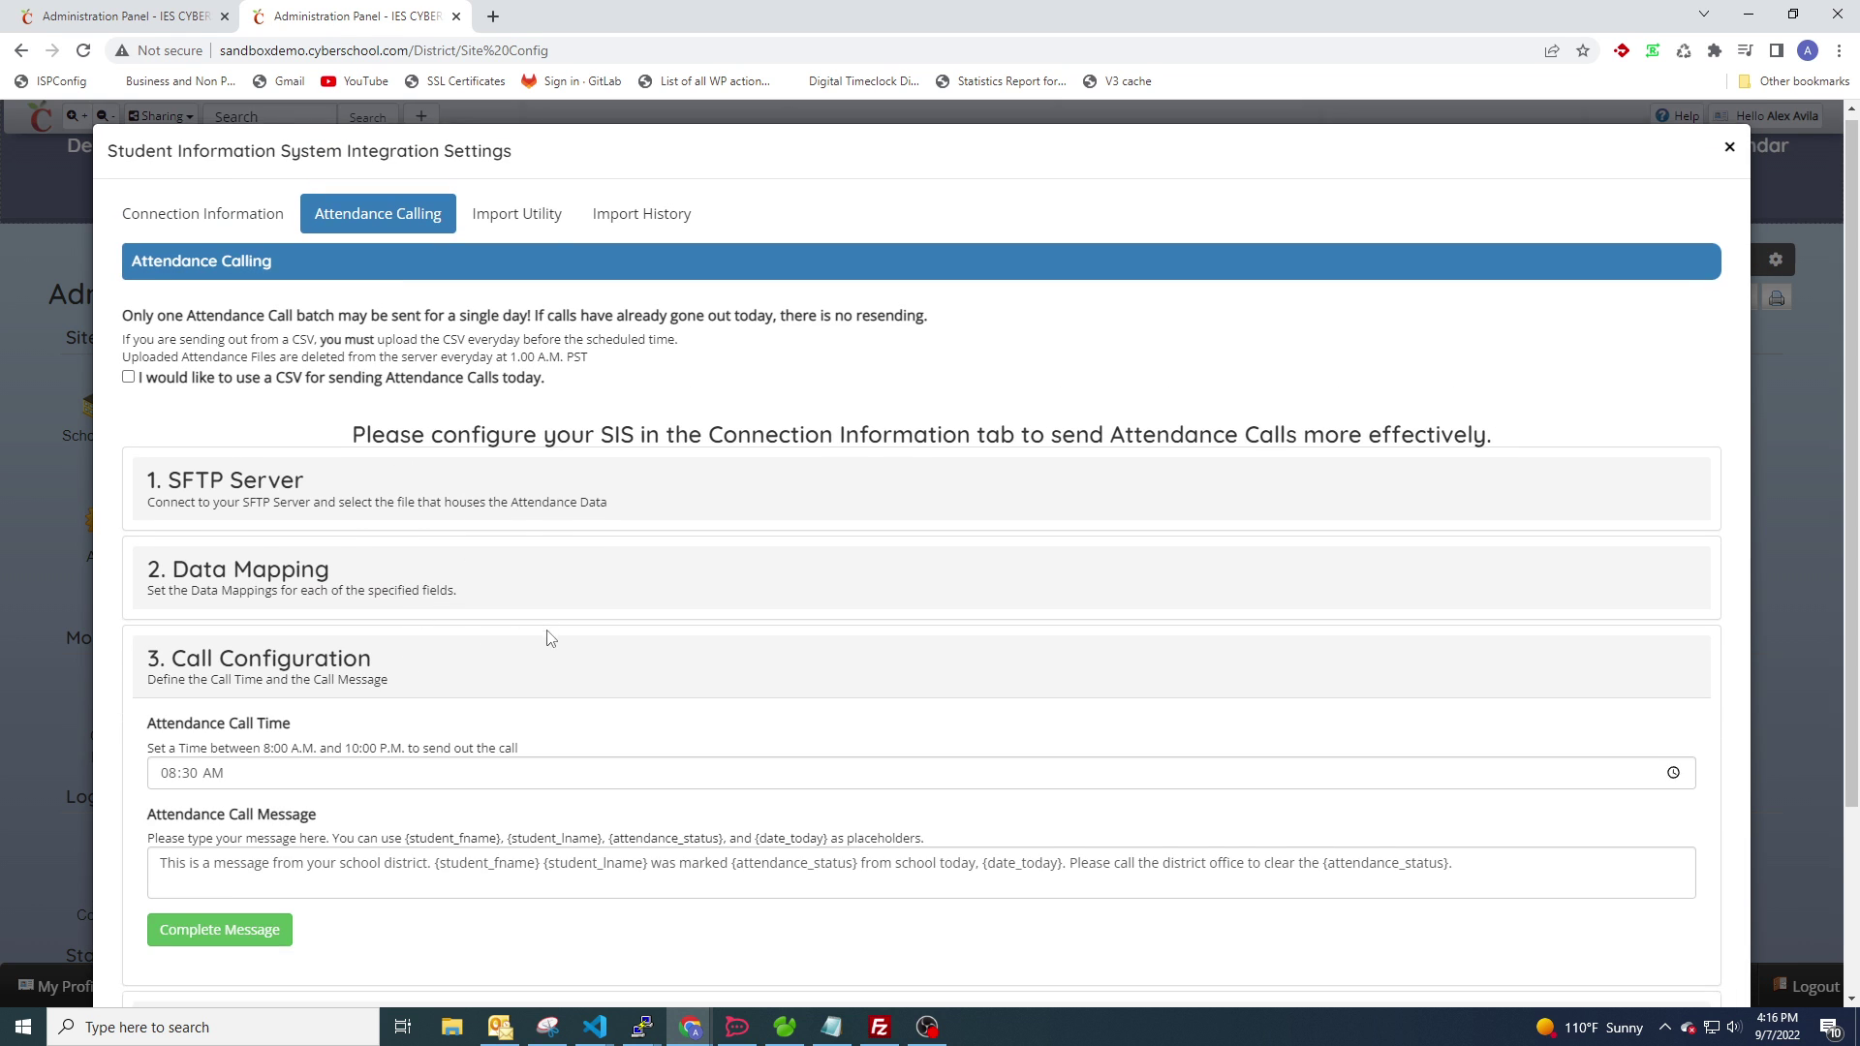
click(398, 440)
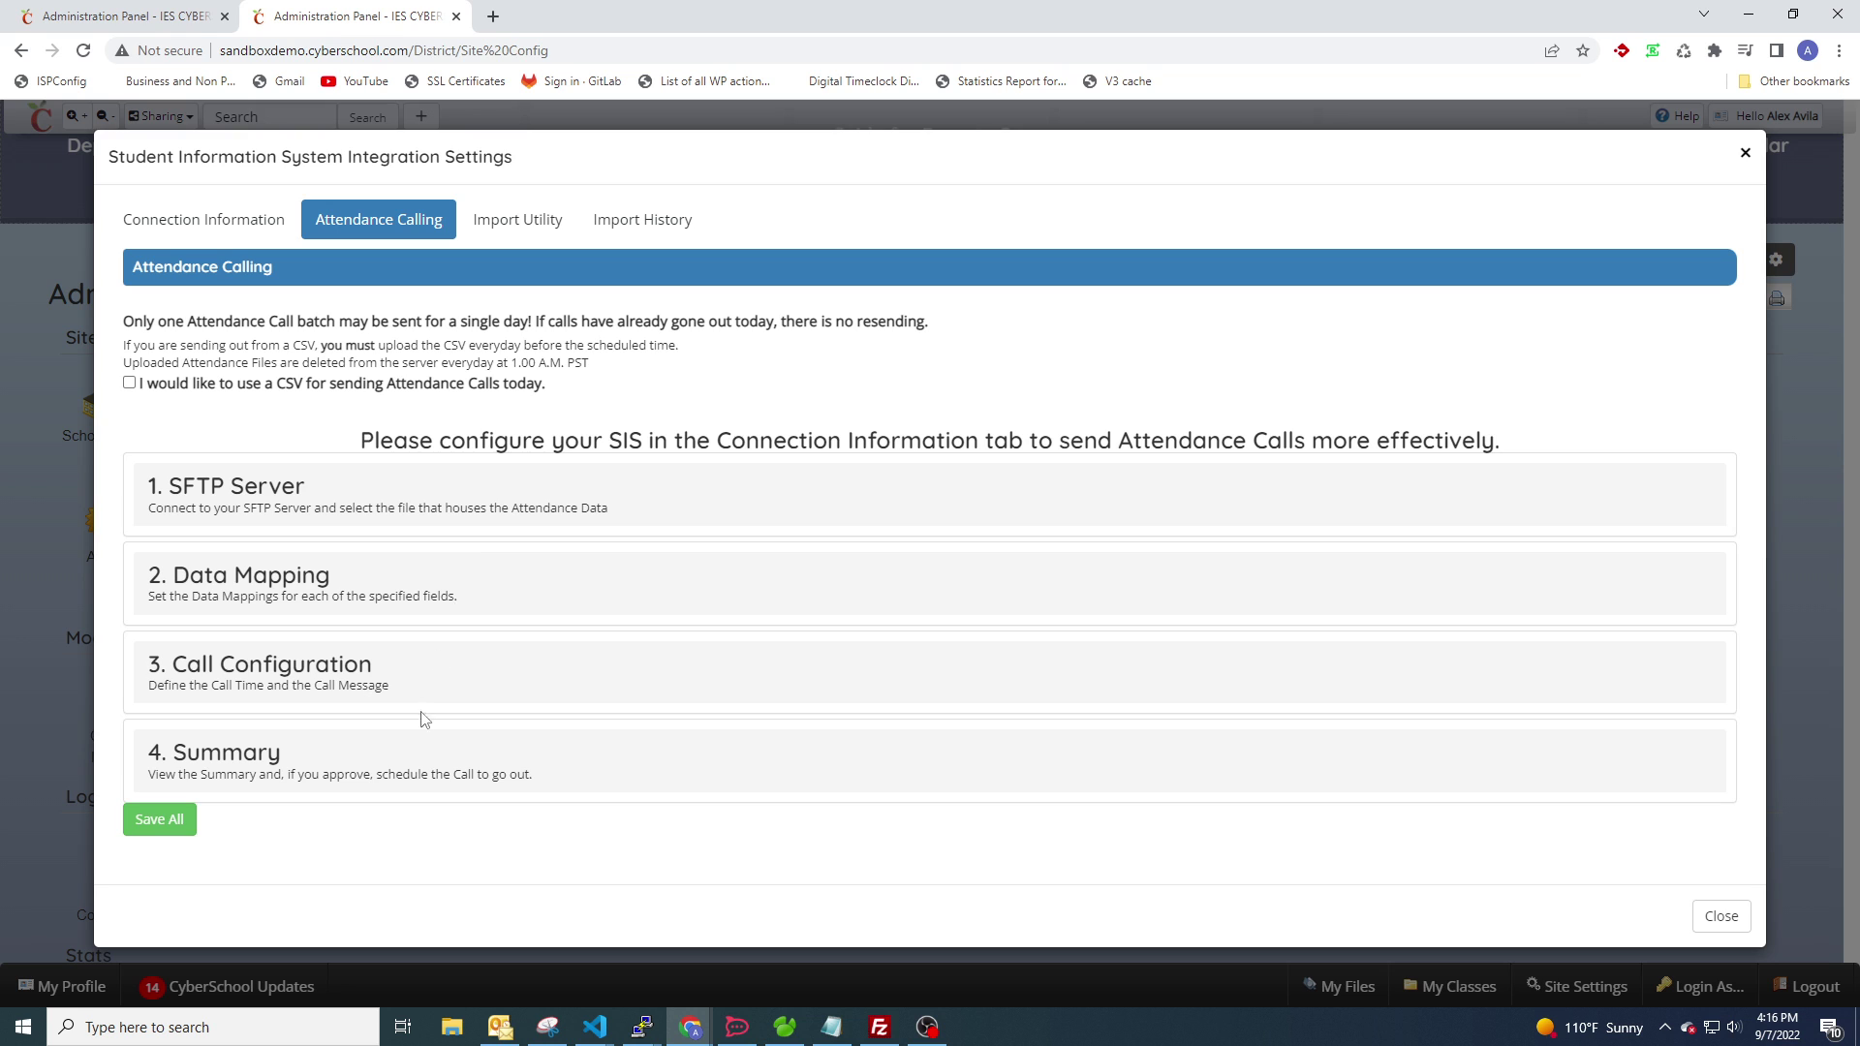
Step: Review the uploaded SFTP file, filters, mappings and call message in the Summary section, and collapse it
click(426, 744)
scroll(431, 741, down, 3)
scroll(459, 690, down, 4)
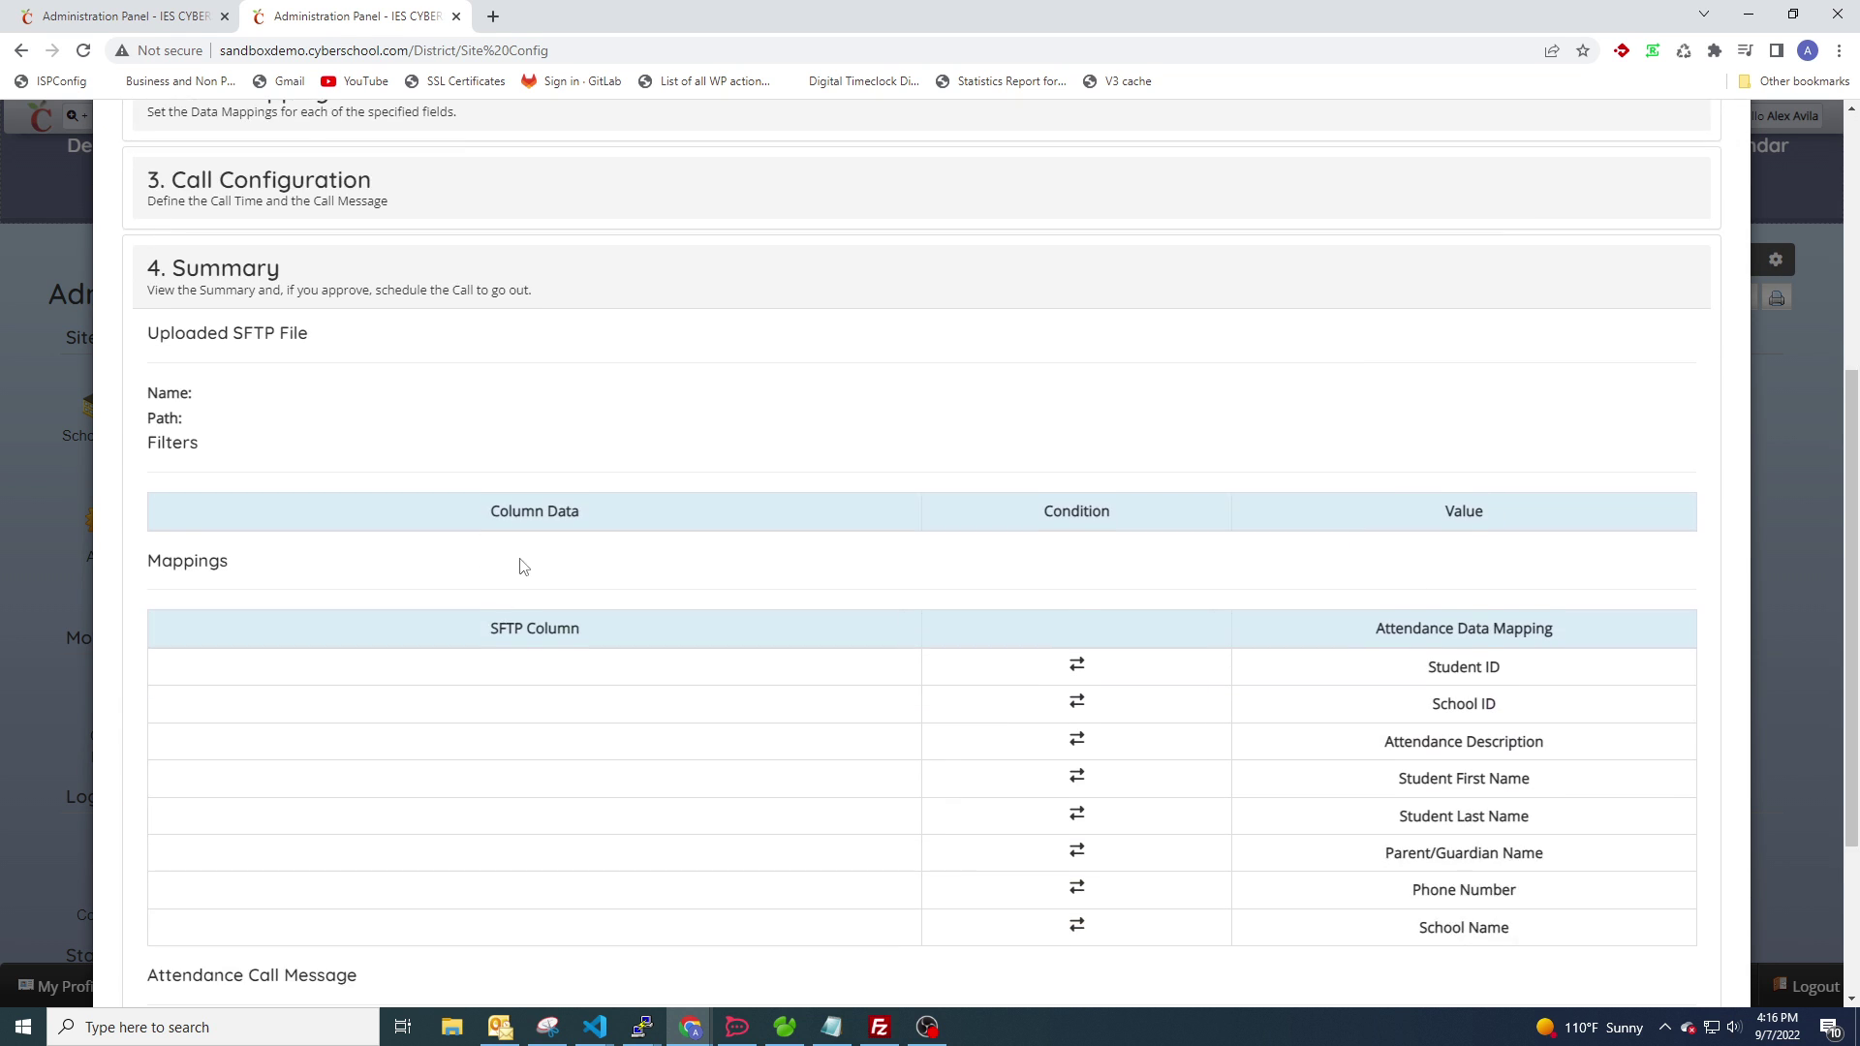
scroll(423, 715, up, 5)
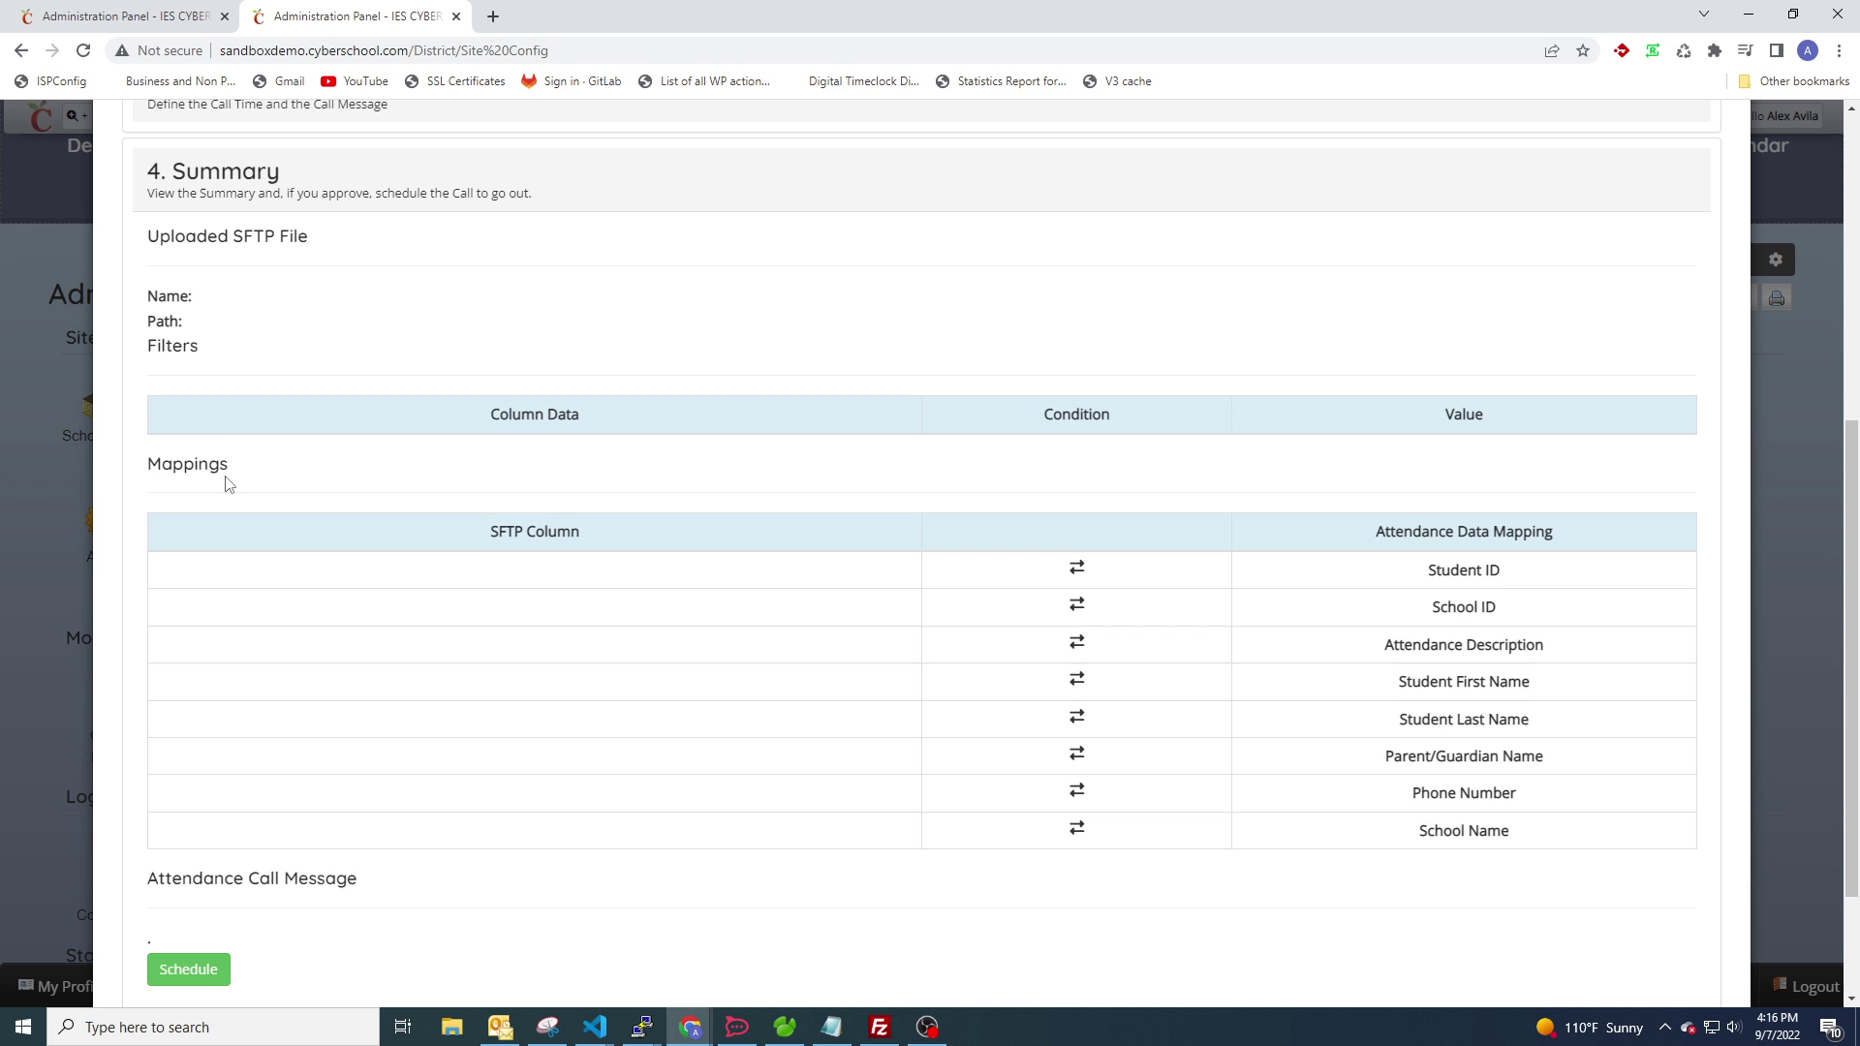
click(417, 570)
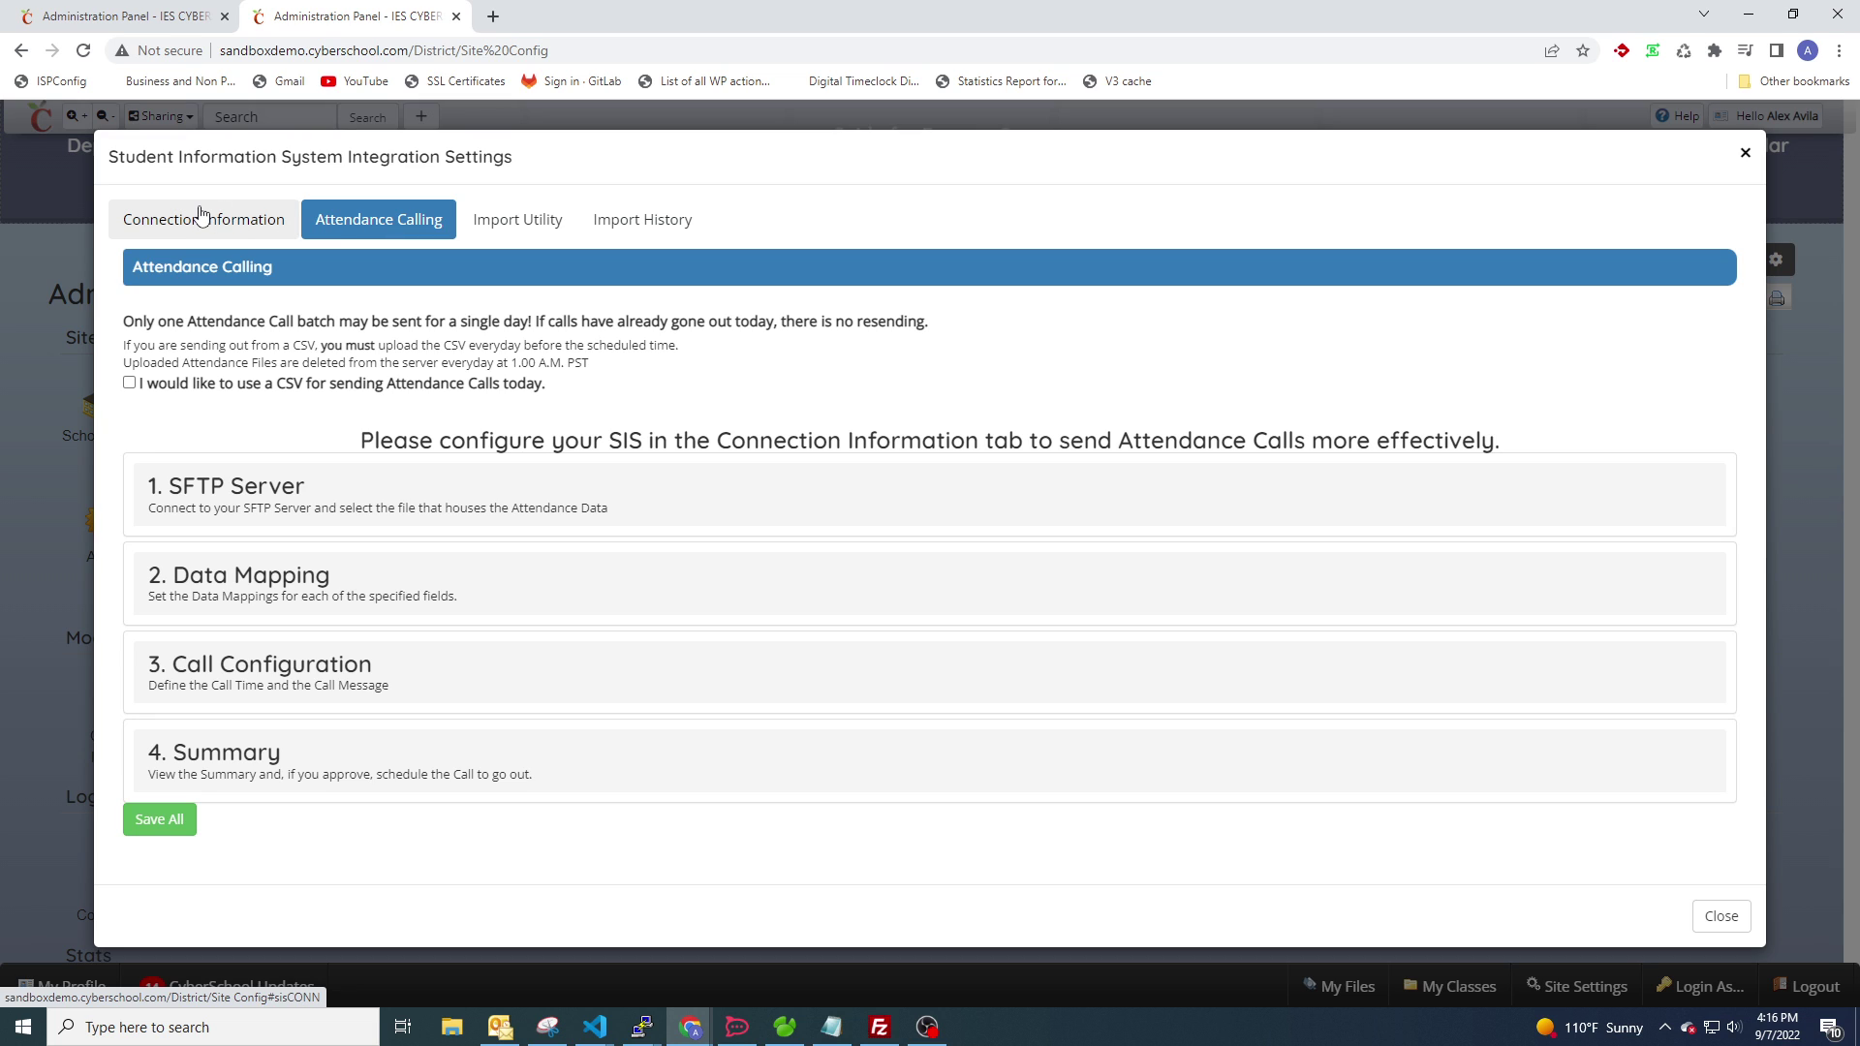
Step: Reread the CSV upload notes, and look through Import Utility and Import History before returning to Attendance Calling
drag(546, 387, 221, 341)
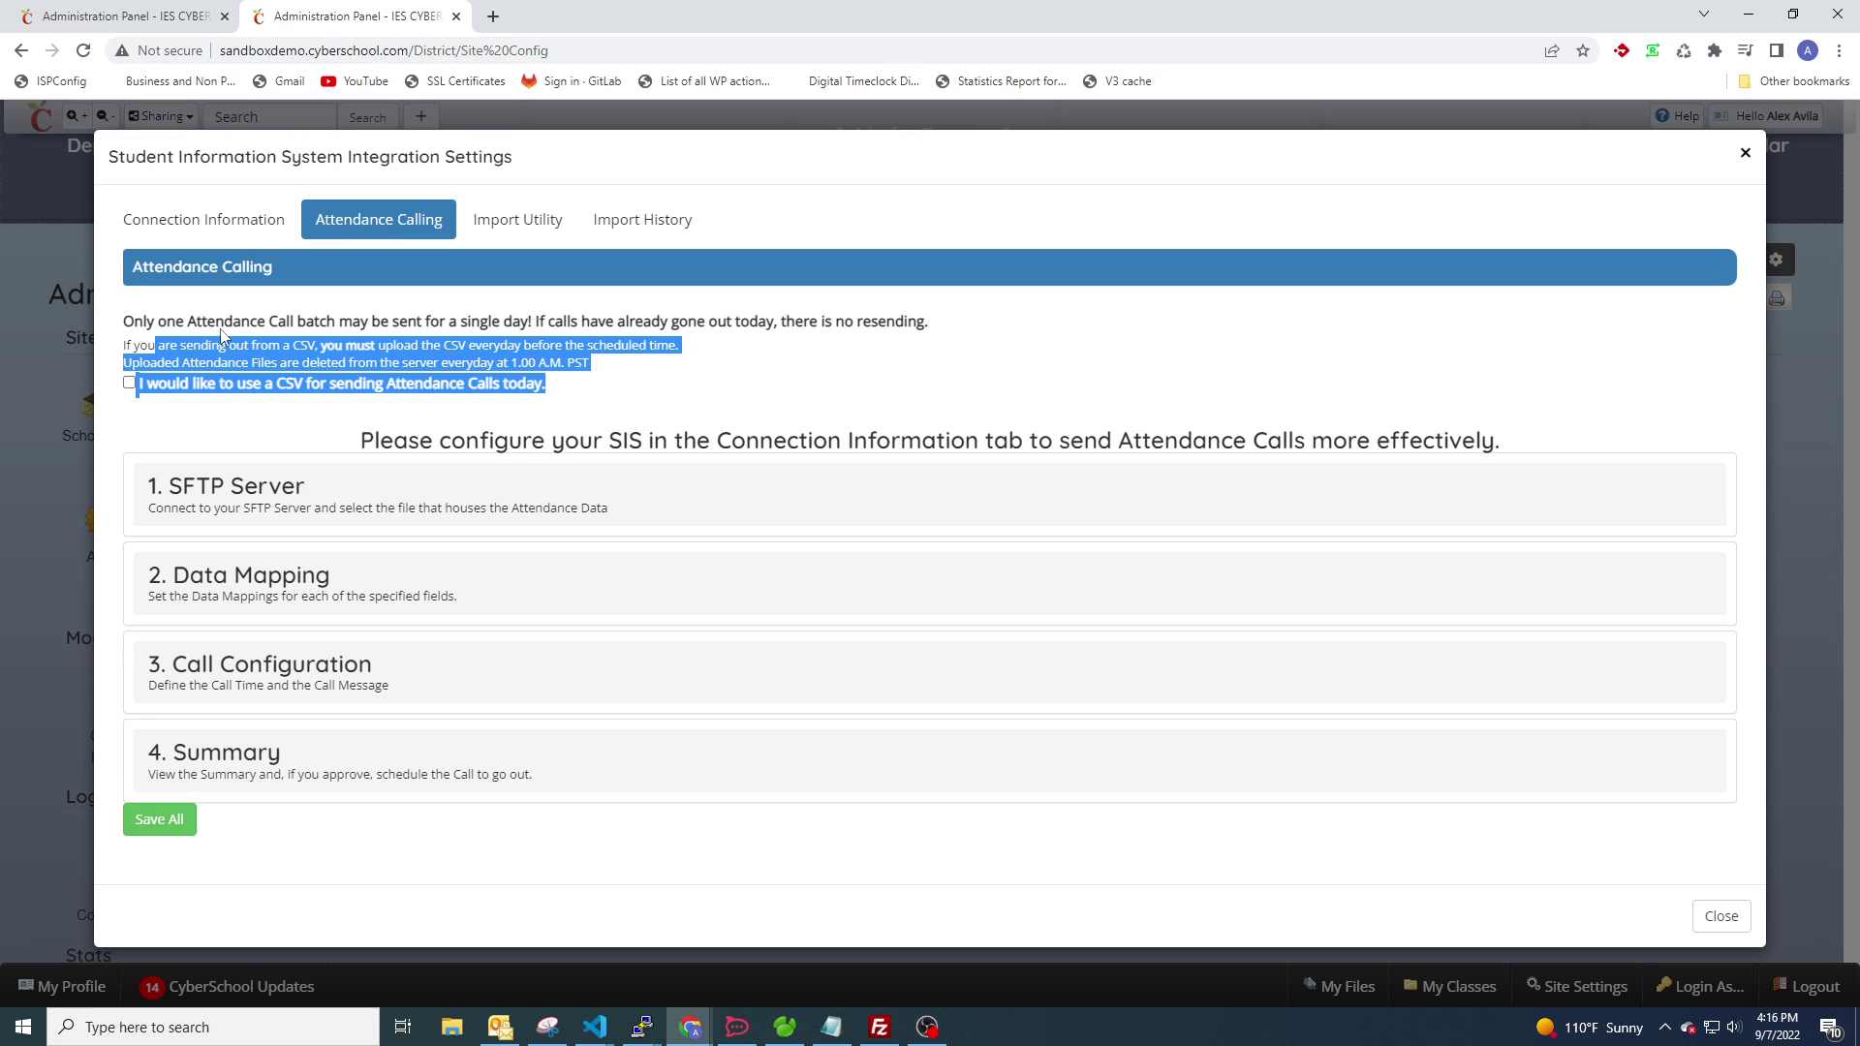
click(494, 440)
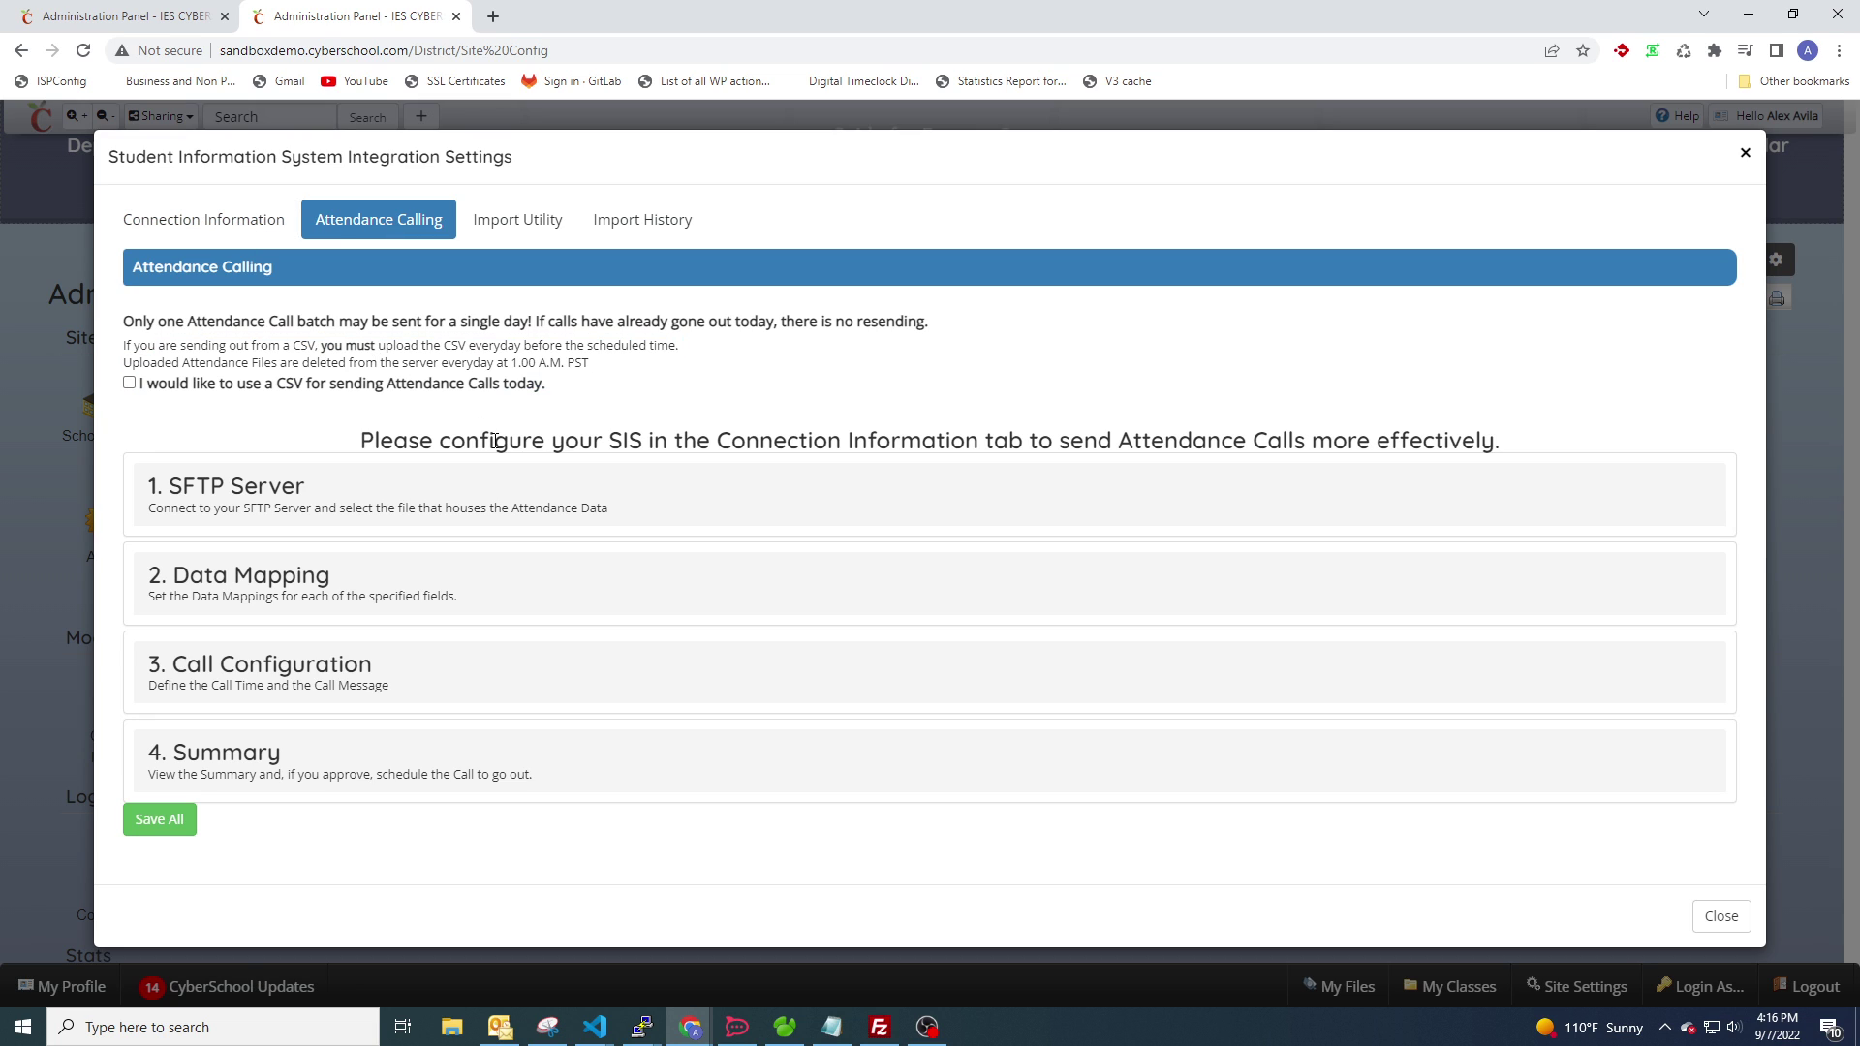
click(517, 220)
click(634, 225)
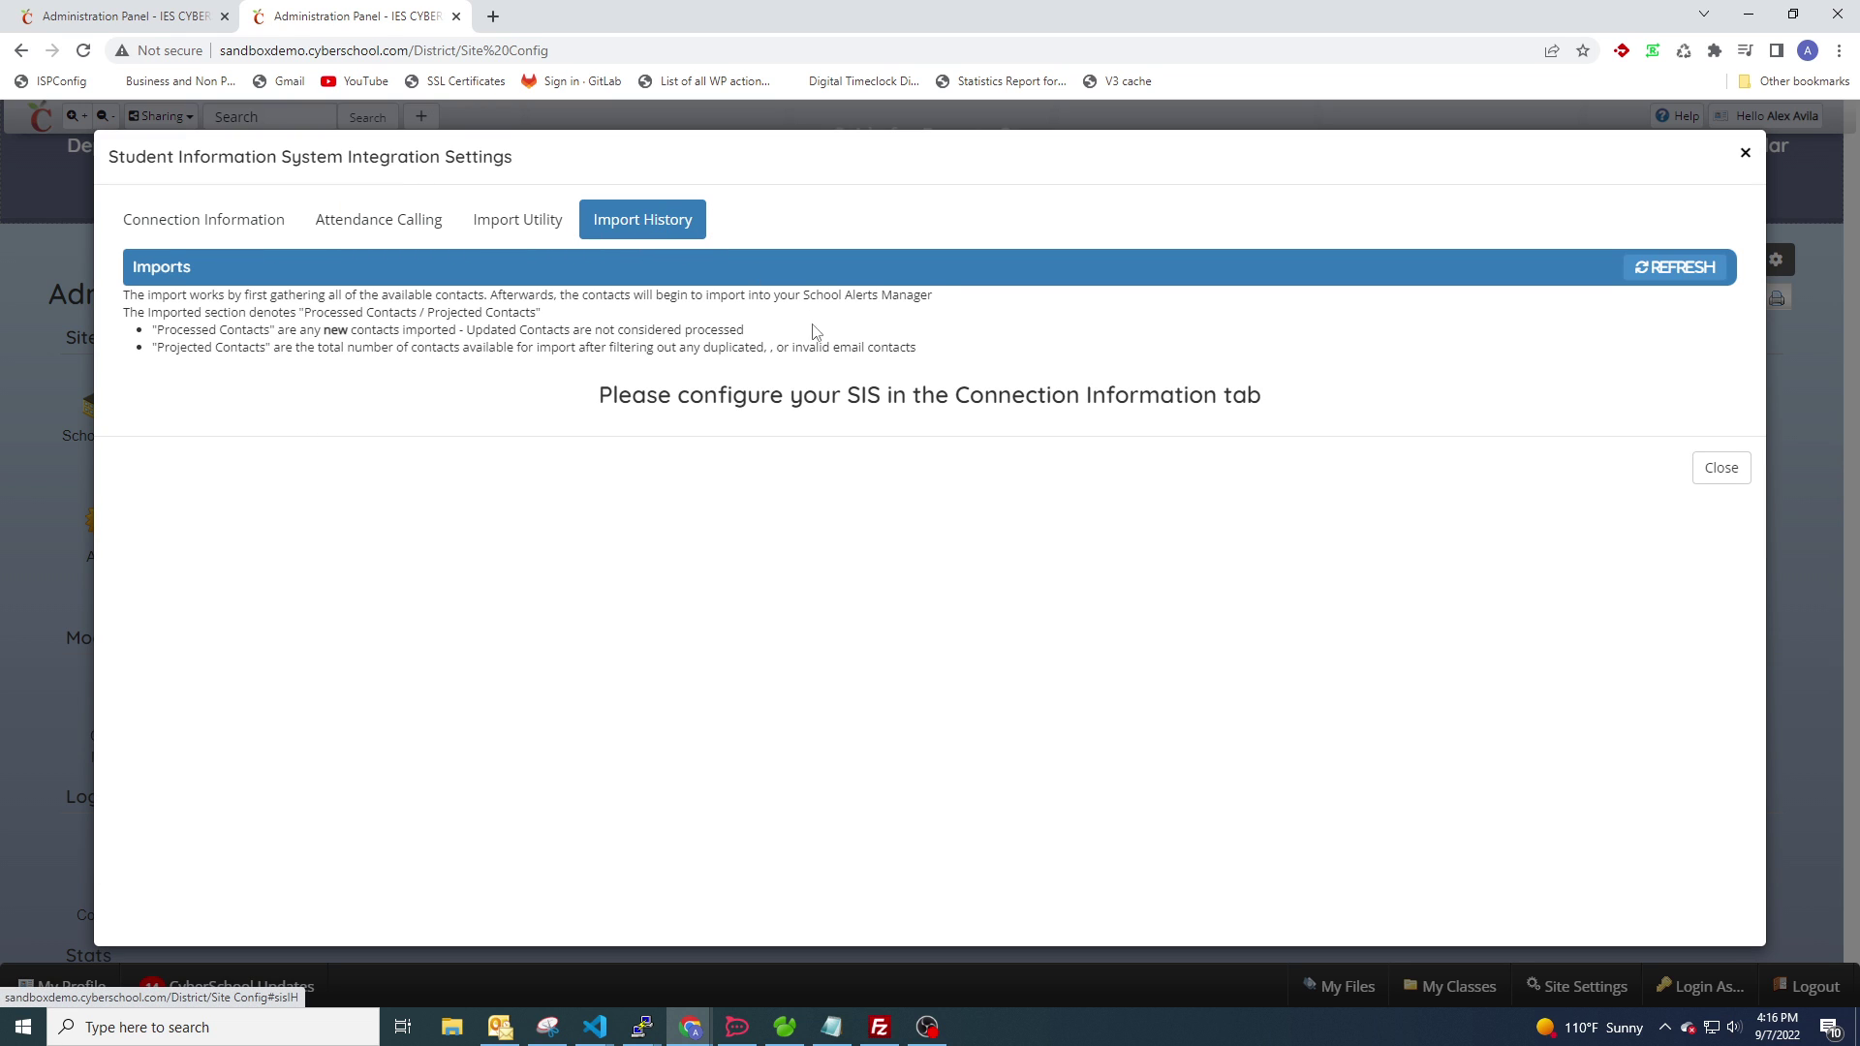
click(496, 219)
click(368, 220)
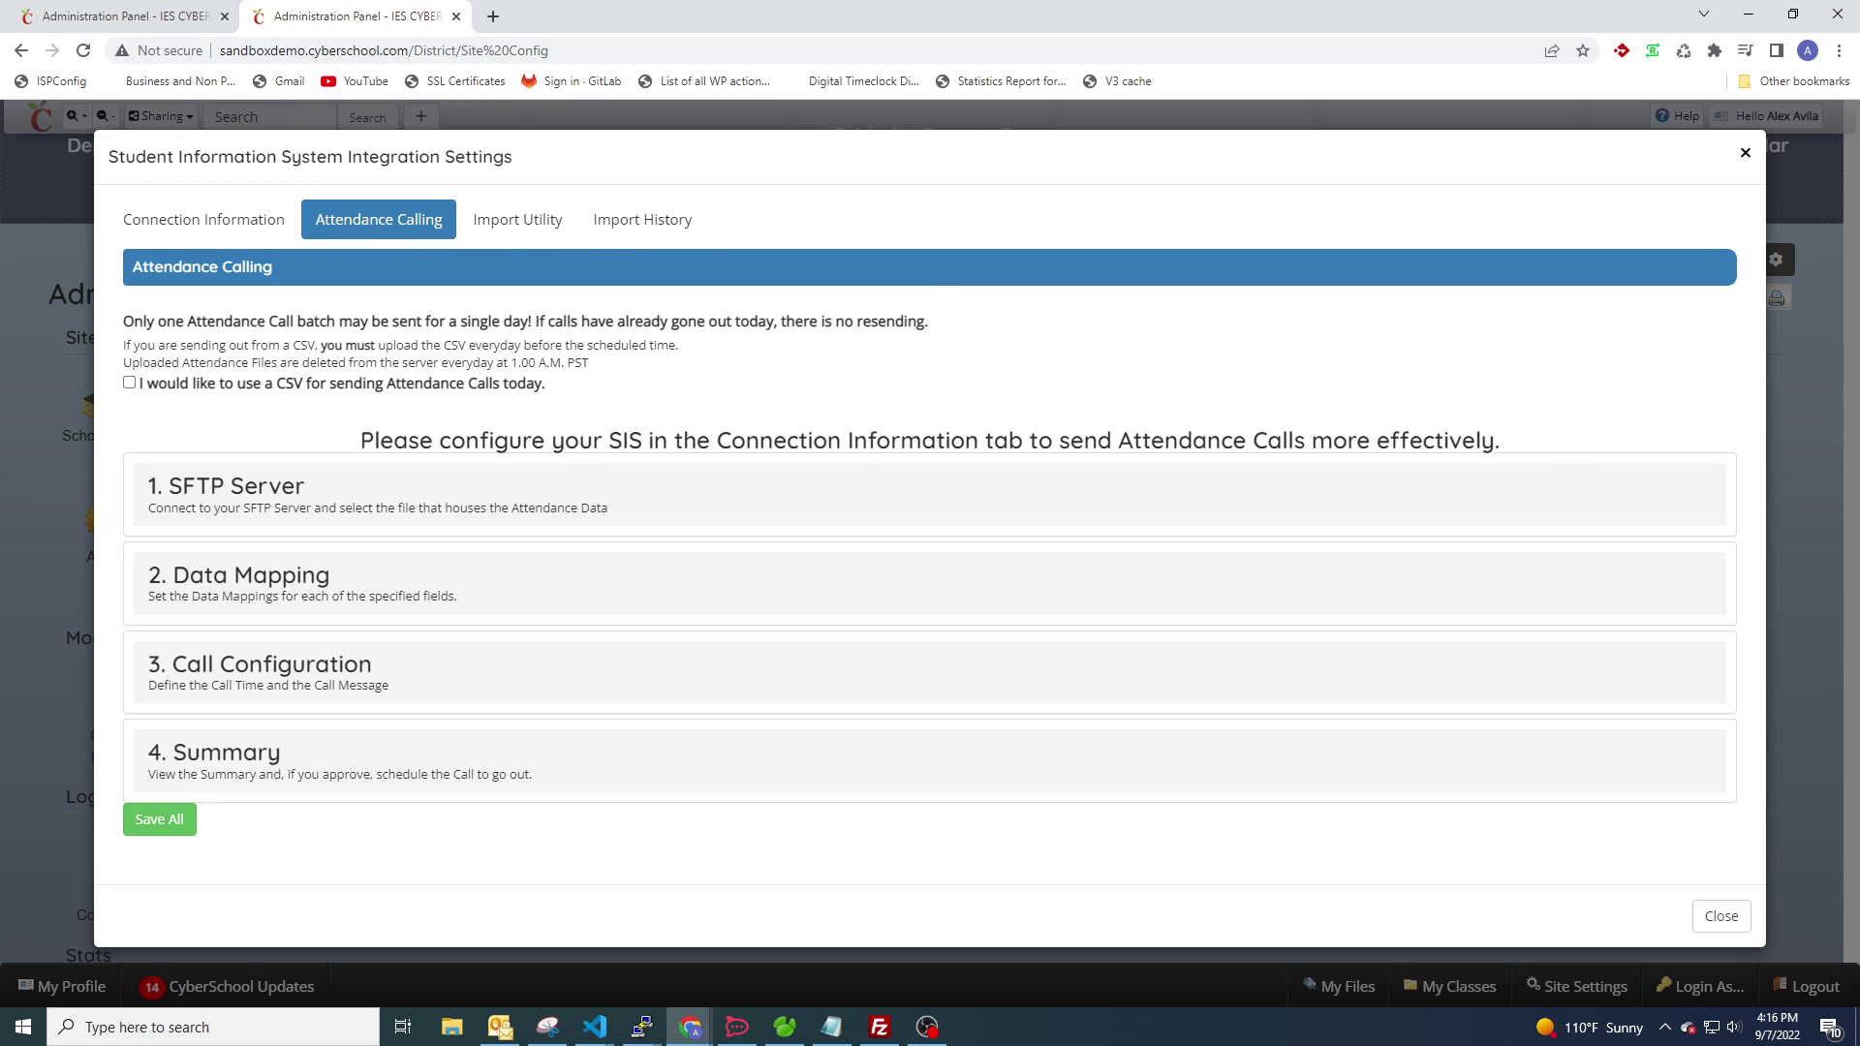